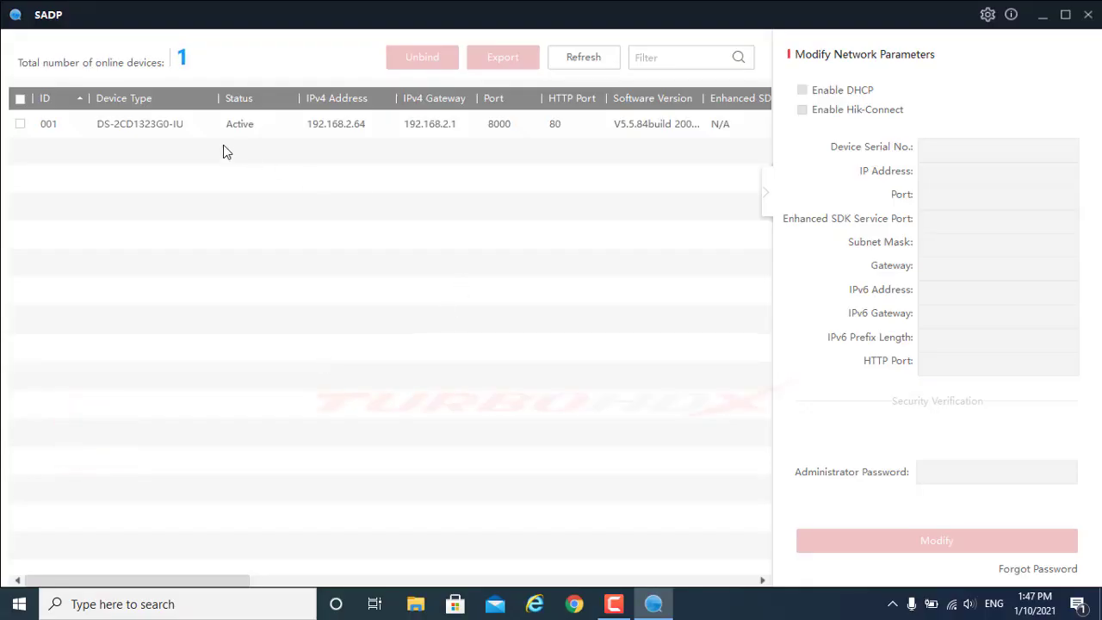
Select camera DS-2CD1323G0-IU in SADP and open 192.168.2.64 in the web browser
{"action": "left_click", "coordinate": [145, 128]}
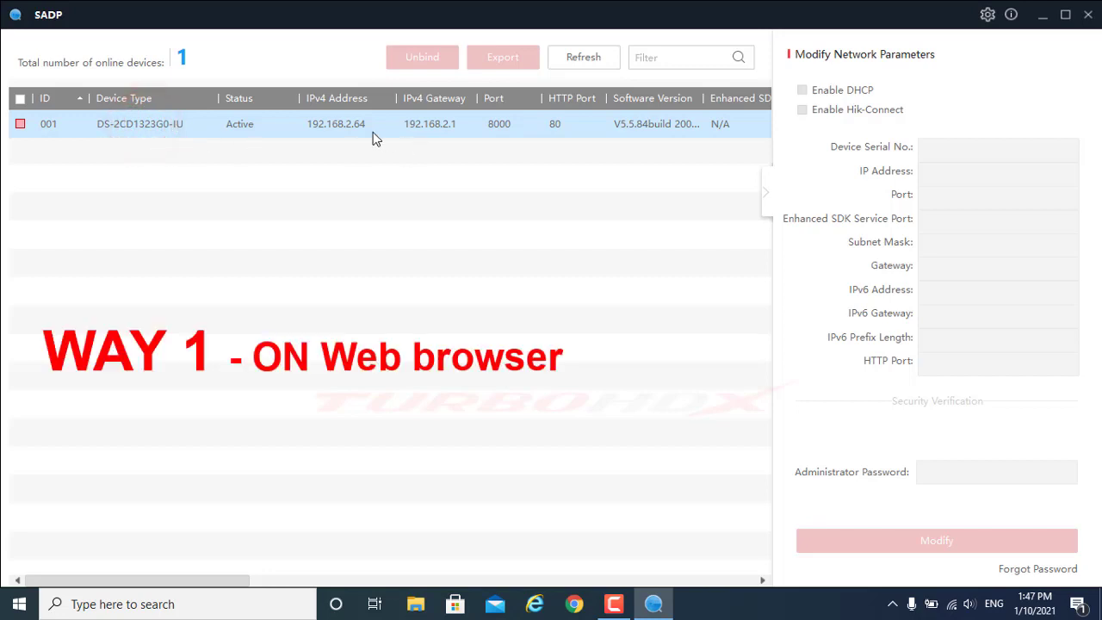
{"action": "left_click", "coordinate": [346, 125]}
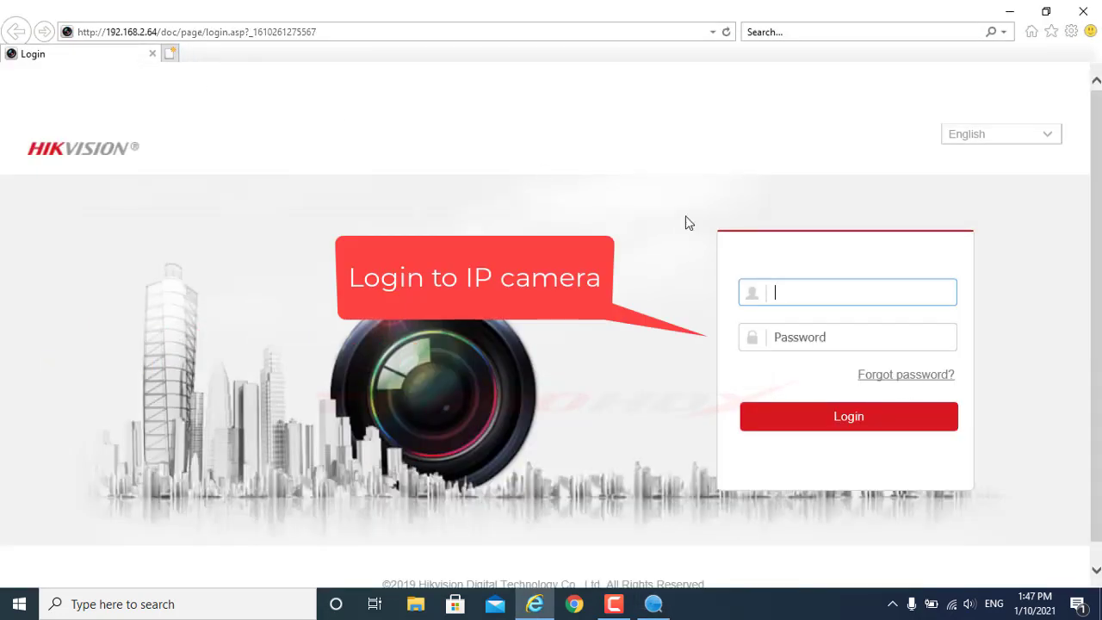
Log in with the admin account and password, try live-view audio, and dismiss the 'Audio on failed' notice
{"action": "type", "text": "admin"}
{"action": "key", "text": "Tab"}
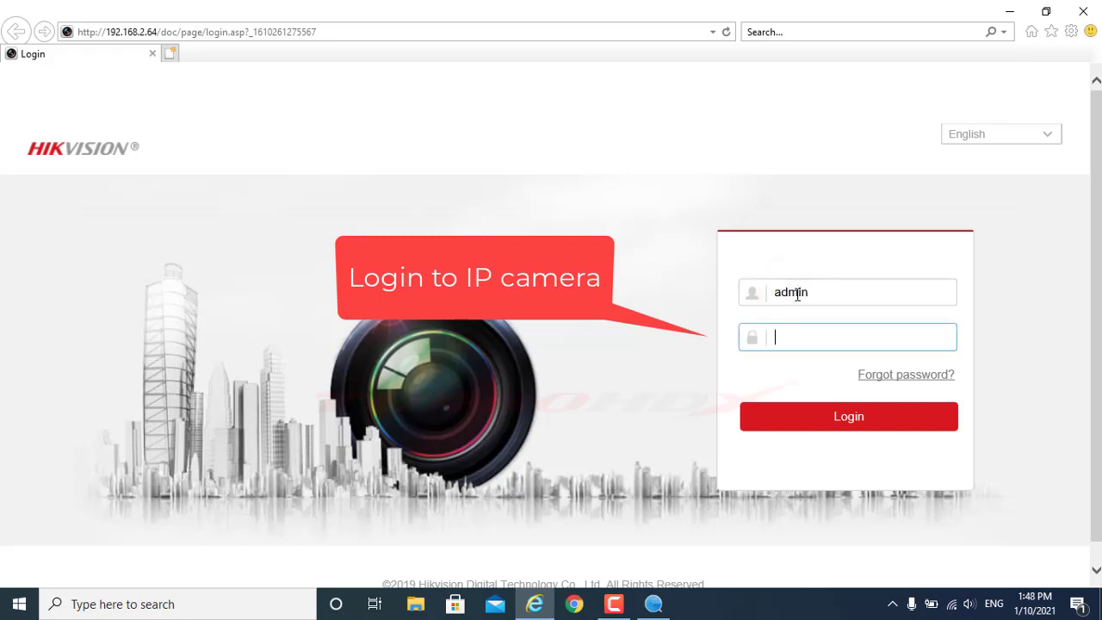
{"action": "type", "text": "••"}
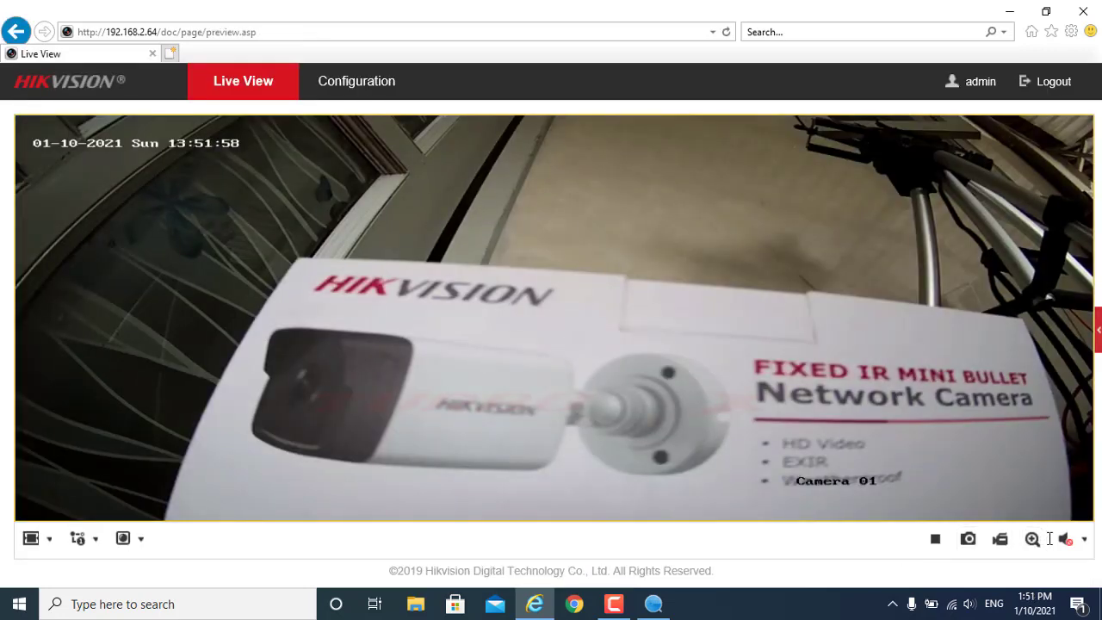
{"action": "left_click", "coordinate": [1068, 543]}
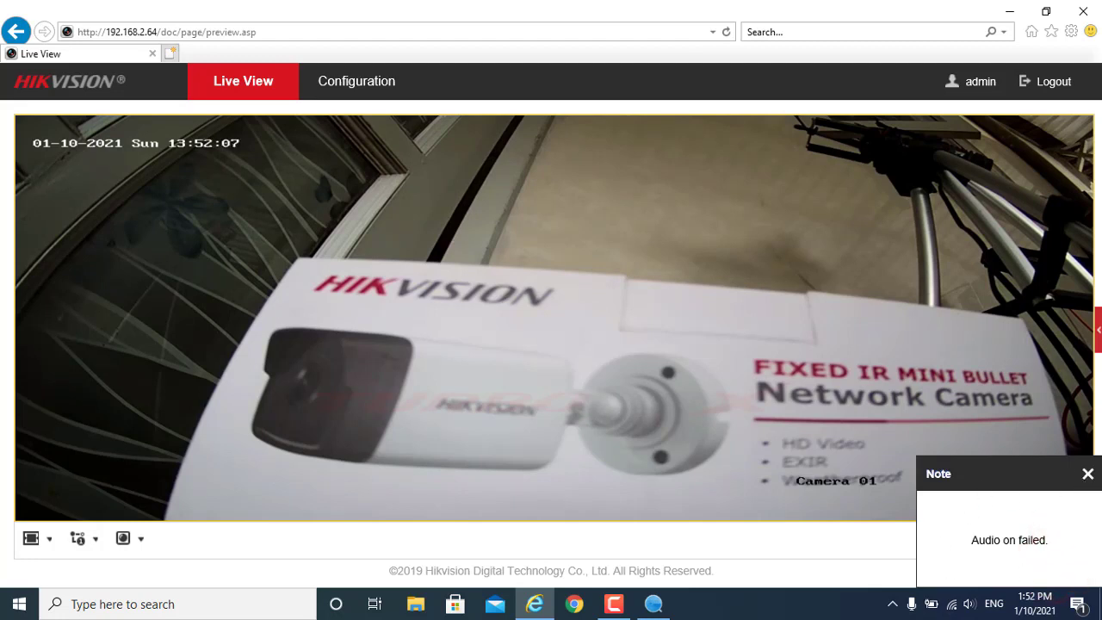
{"action": "left_click", "coordinate": [1089, 475]}
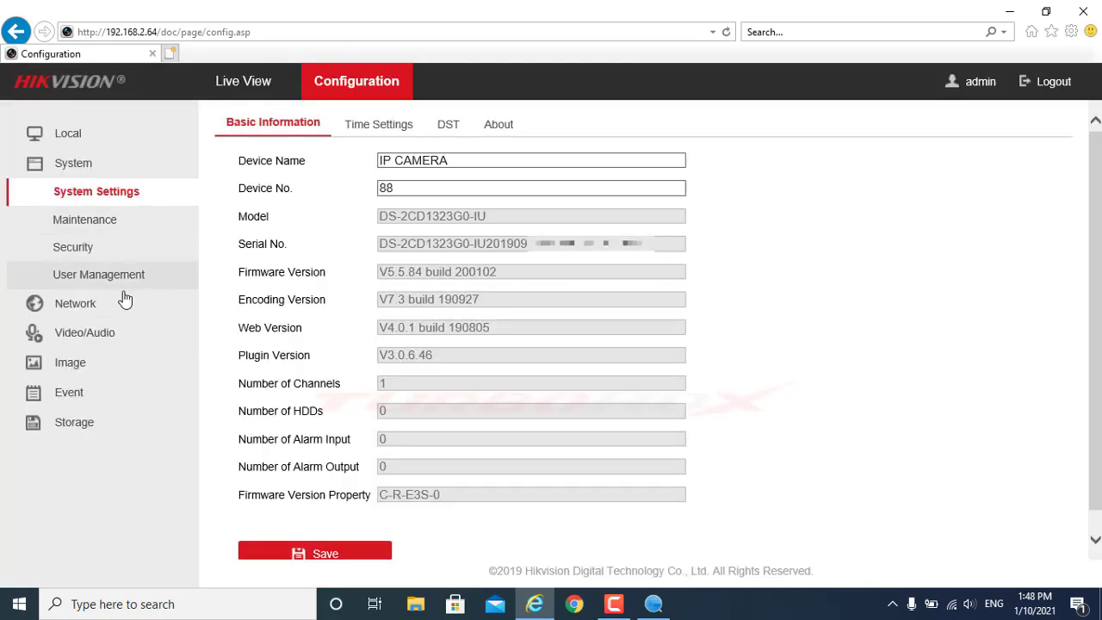
Set the Main Stream Video Type to Video&Audio and save it
{"action": "left_click", "coordinate": [115, 310]}
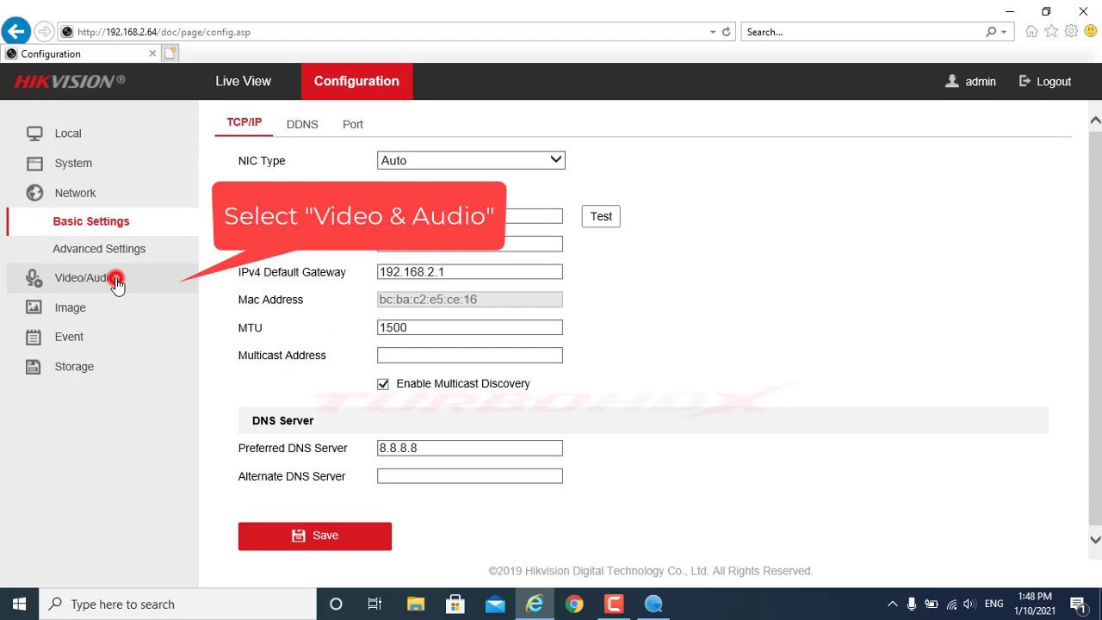
{"action": "left_click", "coordinate": [113, 280]}
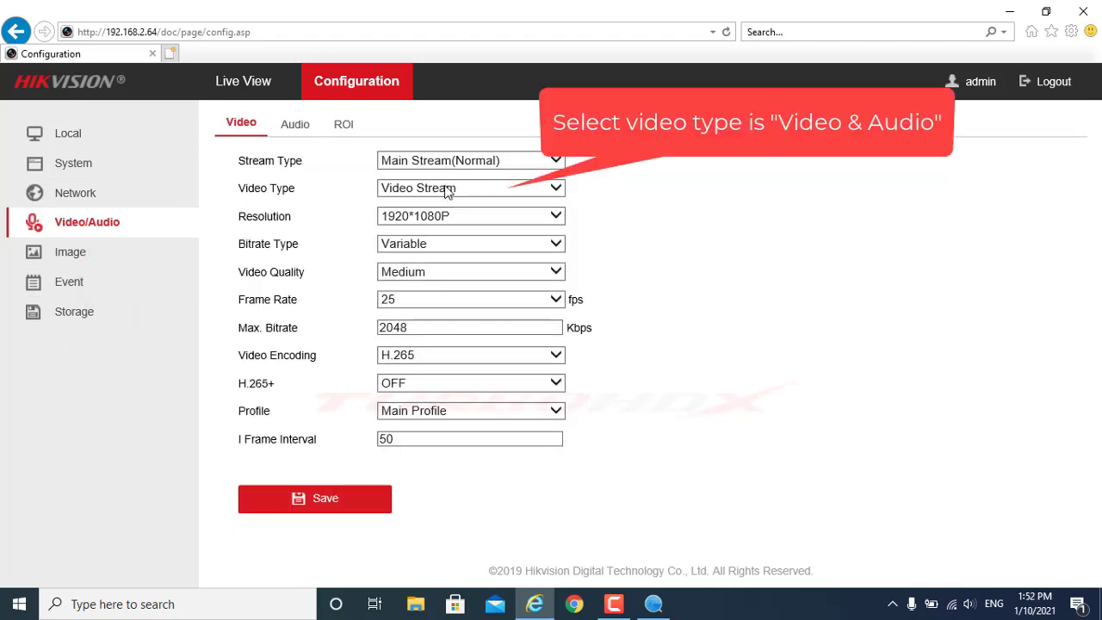
{"action": "left_click", "coordinate": [445, 190]}
{"action": "left_click", "coordinate": [431, 200]}
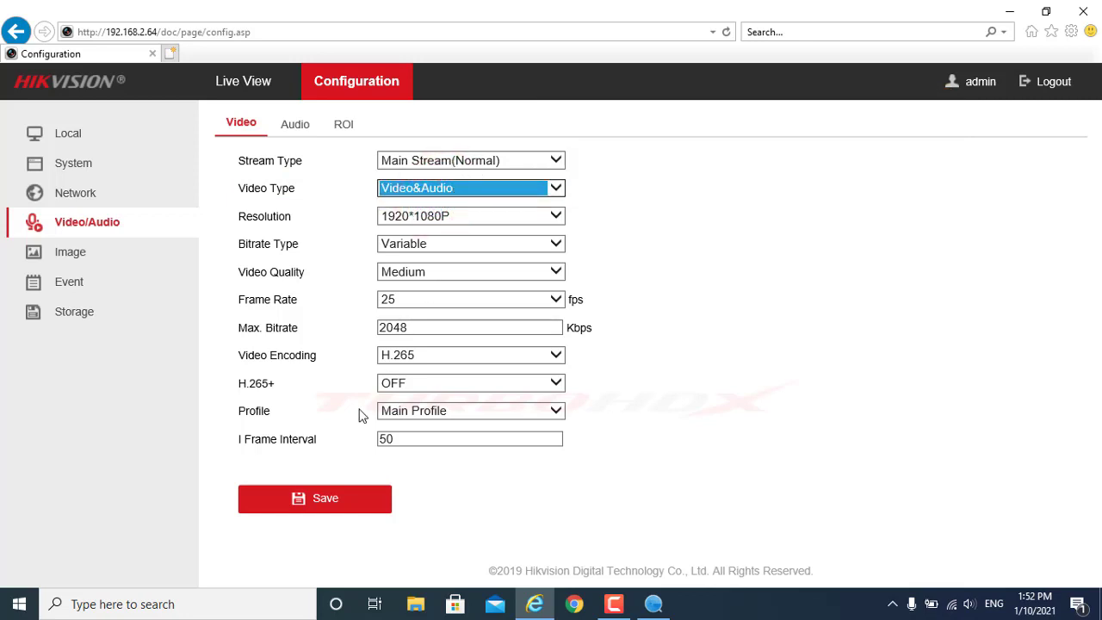
{"action": "left_click", "coordinate": [300, 503]}
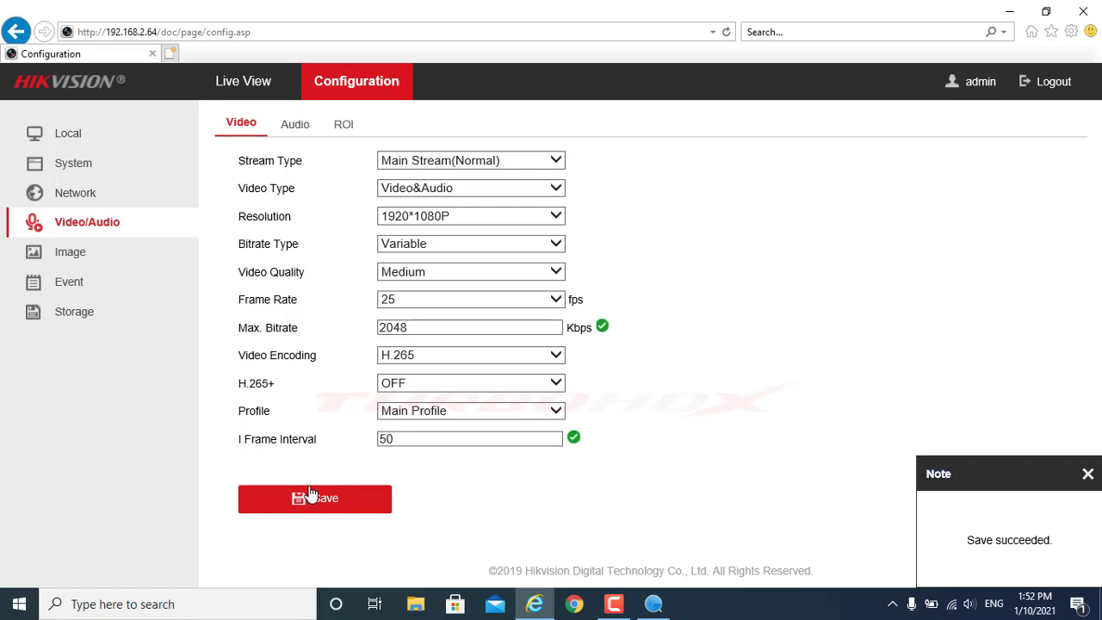
Switch to Sub-stream, set its Video Type to Video&Audio, and save
{"action": "left_click", "coordinate": [451, 164]}
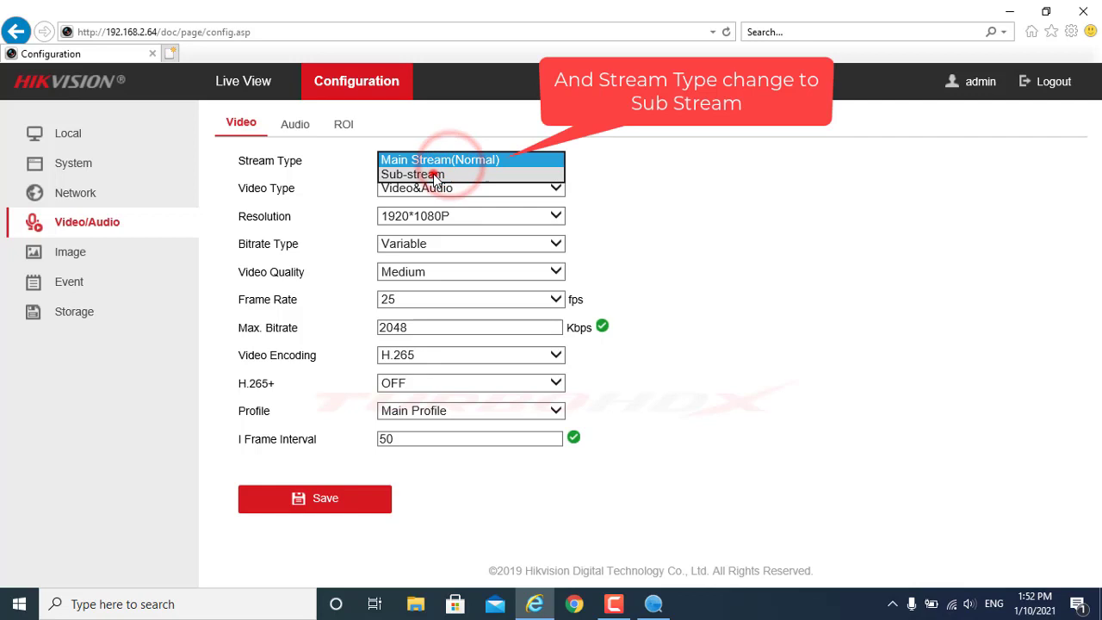
{"action": "left_click", "coordinate": [431, 172]}
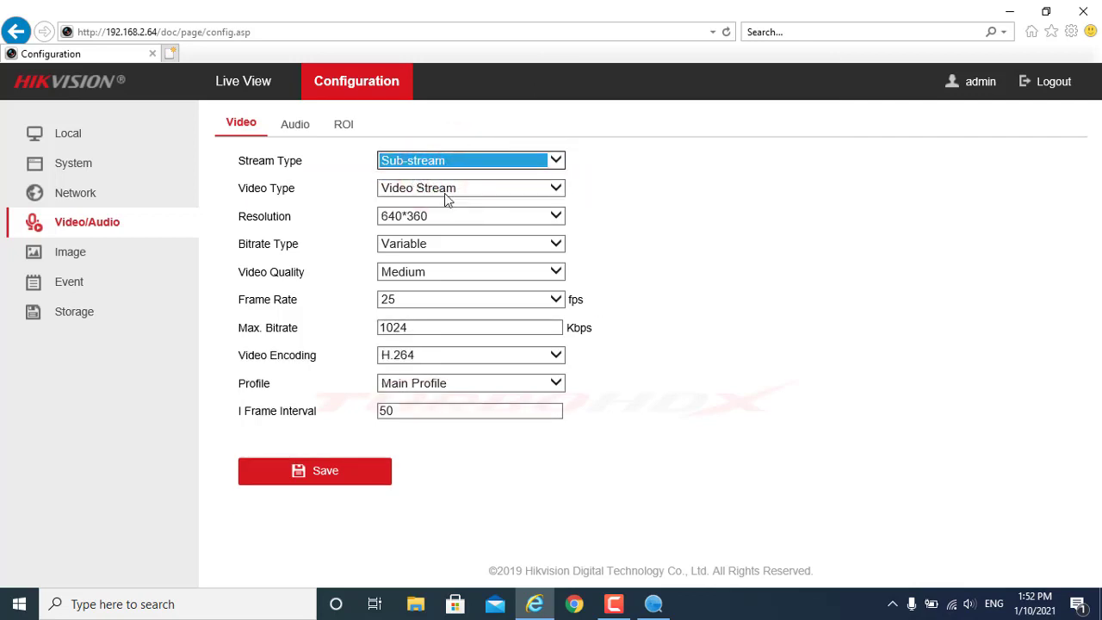
{"action": "left_click", "coordinate": [435, 192]}
{"action": "left_click", "coordinate": [424, 203]}
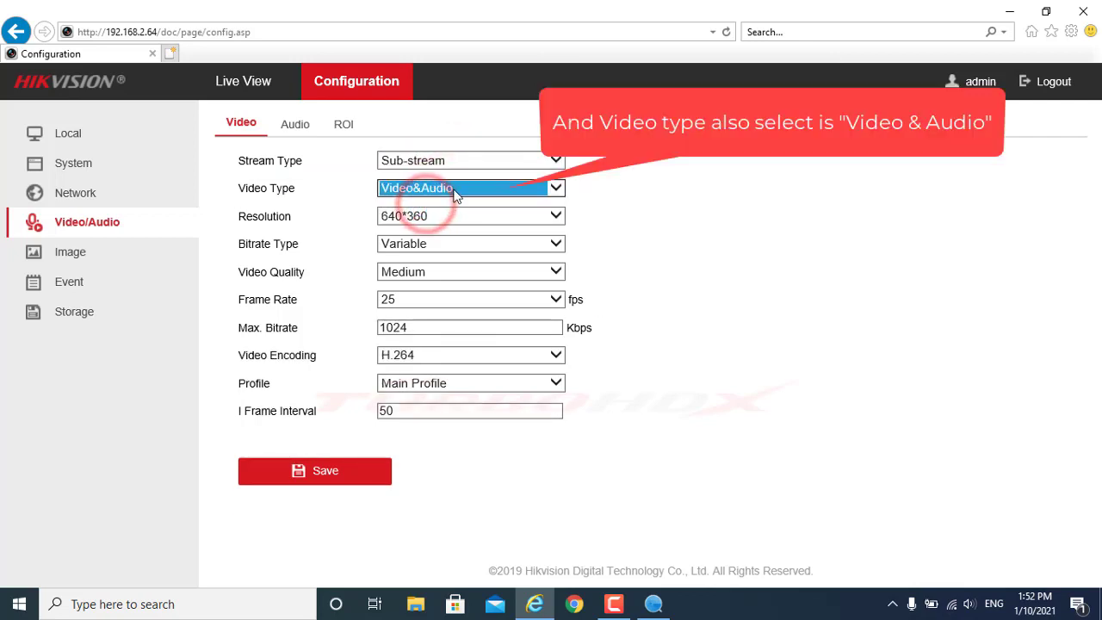
{"action": "left_click", "coordinate": [312, 471]}
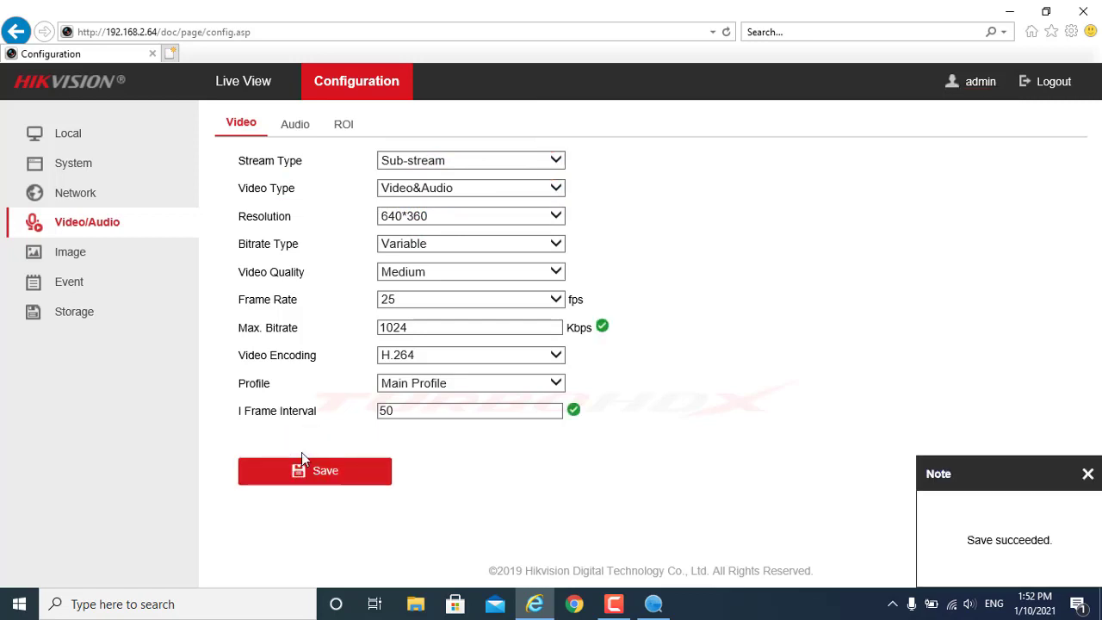
Recheck the main and sub-stream settings, then go to the Audio tab
{"action": "left_click", "coordinate": [457, 161]}
{"action": "left_click", "coordinate": [439, 146]}
{"action": "left_click", "coordinate": [439, 157]}
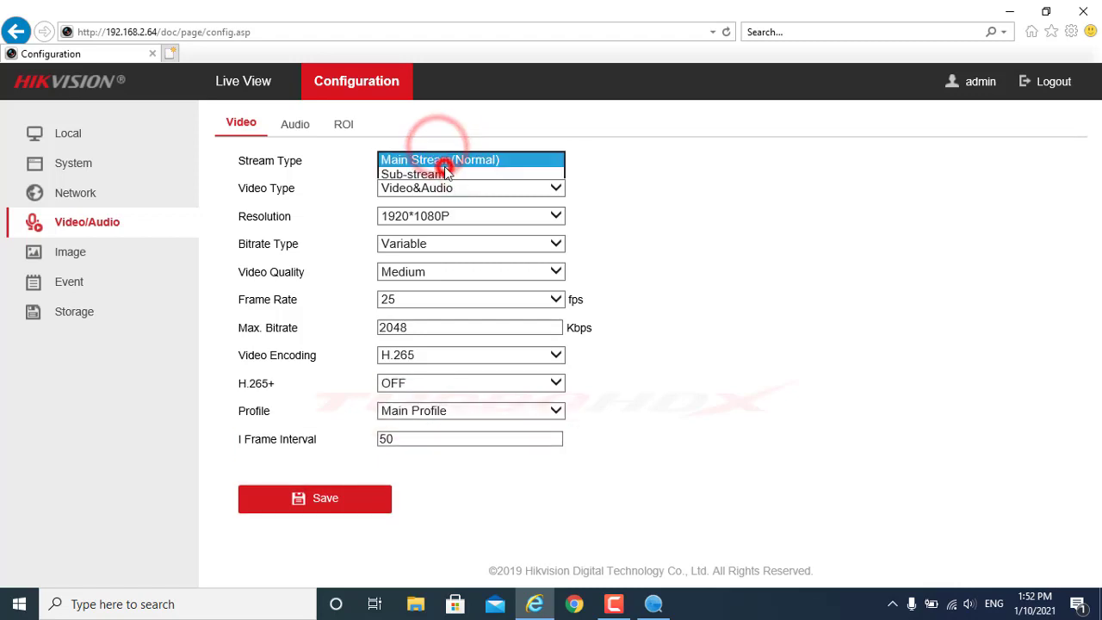
{"action": "left_click", "coordinate": [443, 175]}
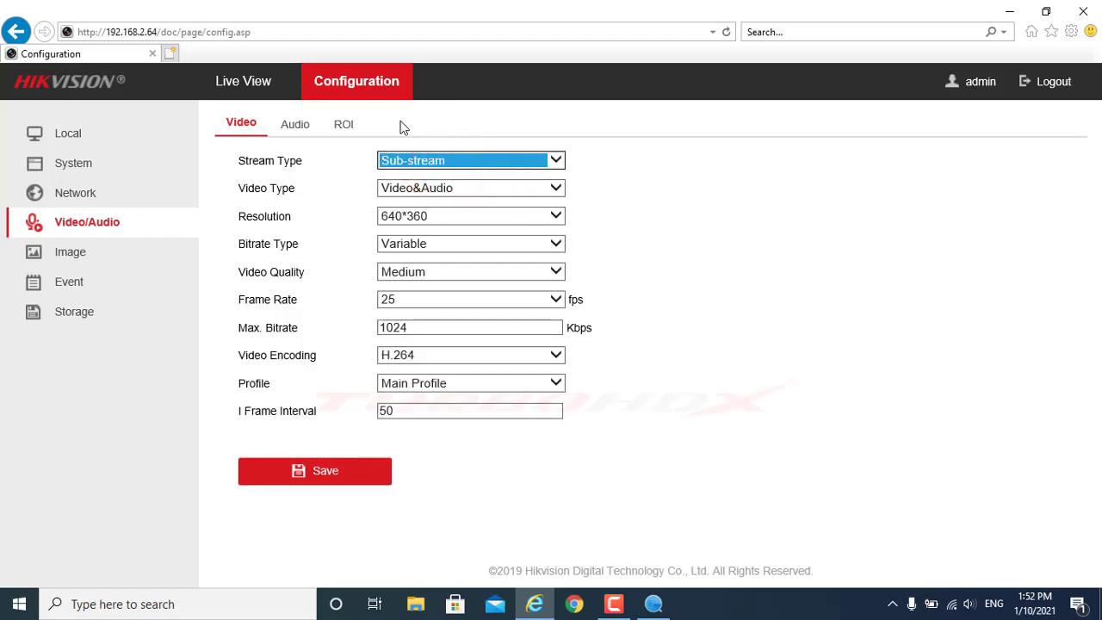
{"action": "left_click", "coordinate": [295, 125]}
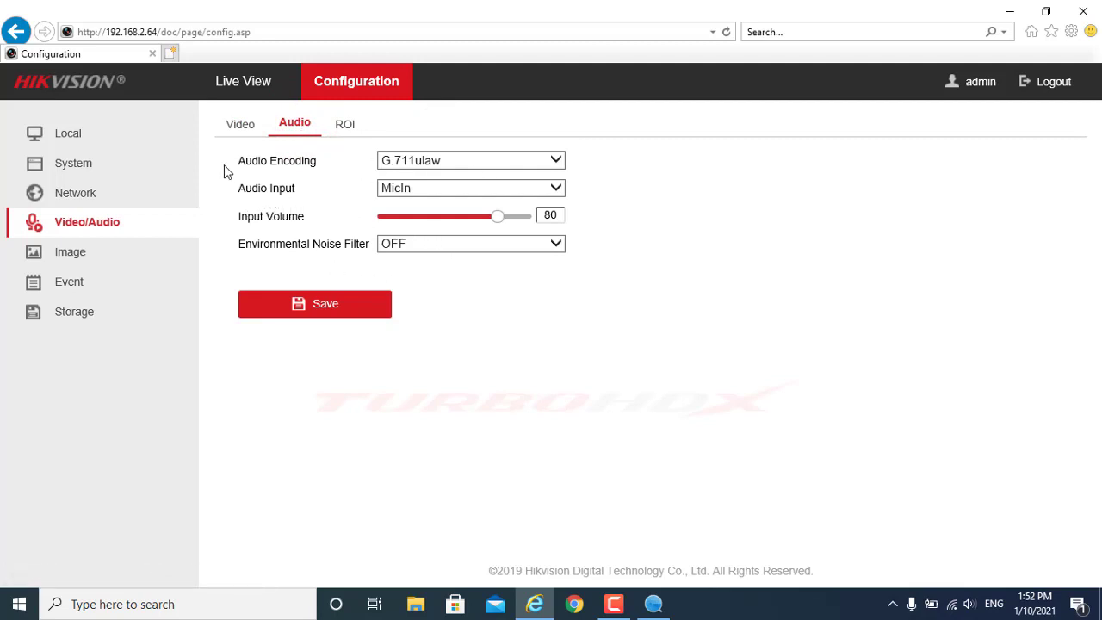
Keep G.711ulaw as the audio encoding and MicIn as the audio input
{"action": "left_click_drag", "start_coordinate": [289, 173], "coordinate": [369, 167]}
{"action": "left_click", "coordinate": [443, 167]}
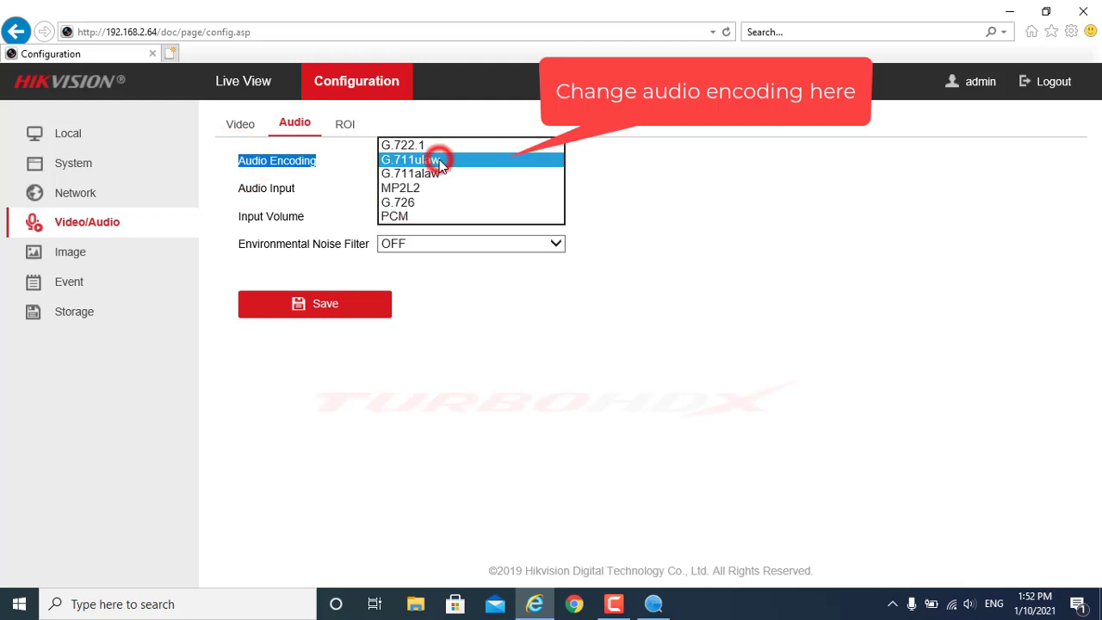
{"action": "left_click", "coordinate": [439, 162]}
{"action": "left_click", "coordinate": [340, 182]}
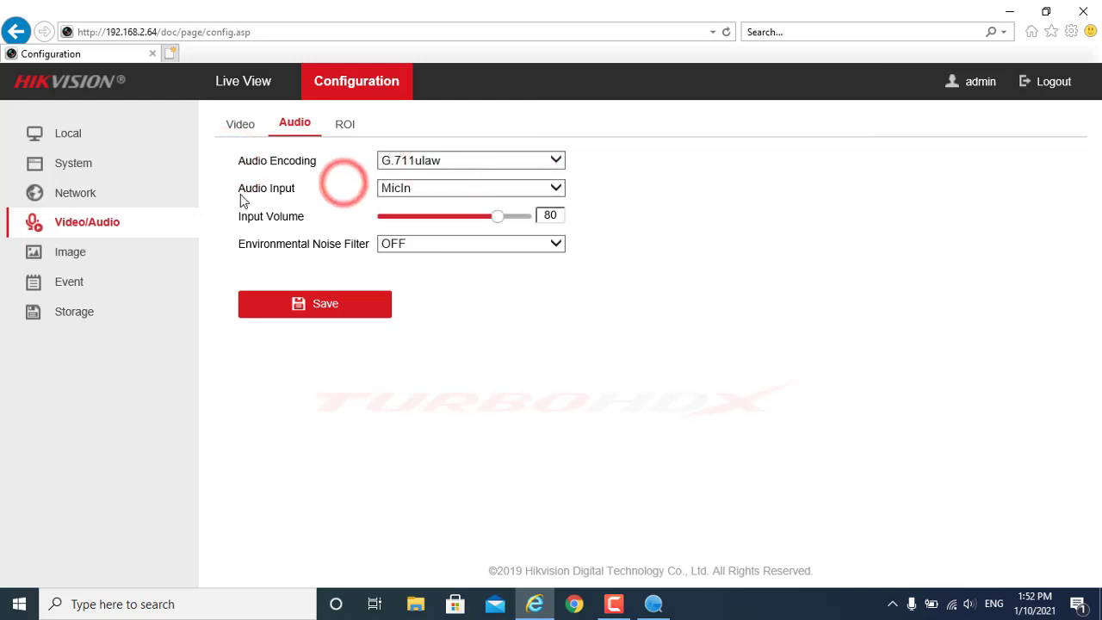
{"action": "left_click_drag", "start_coordinate": [239, 191], "coordinate": [293, 194]}
{"action": "left_click", "coordinate": [438, 182]}
{"action": "left_click", "coordinate": [443, 184]}
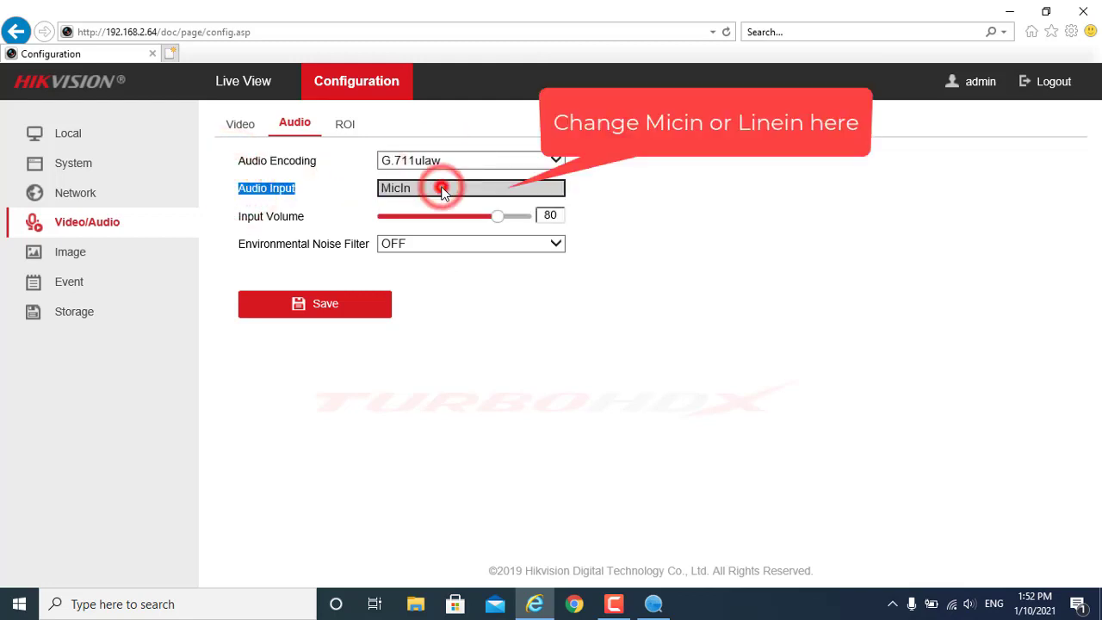
{"action": "left_click", "coordinate": [337, 190]}
{"action": "left_click_drag", "start_coordinate": [243, 216], "coordinate": [307, 209]}
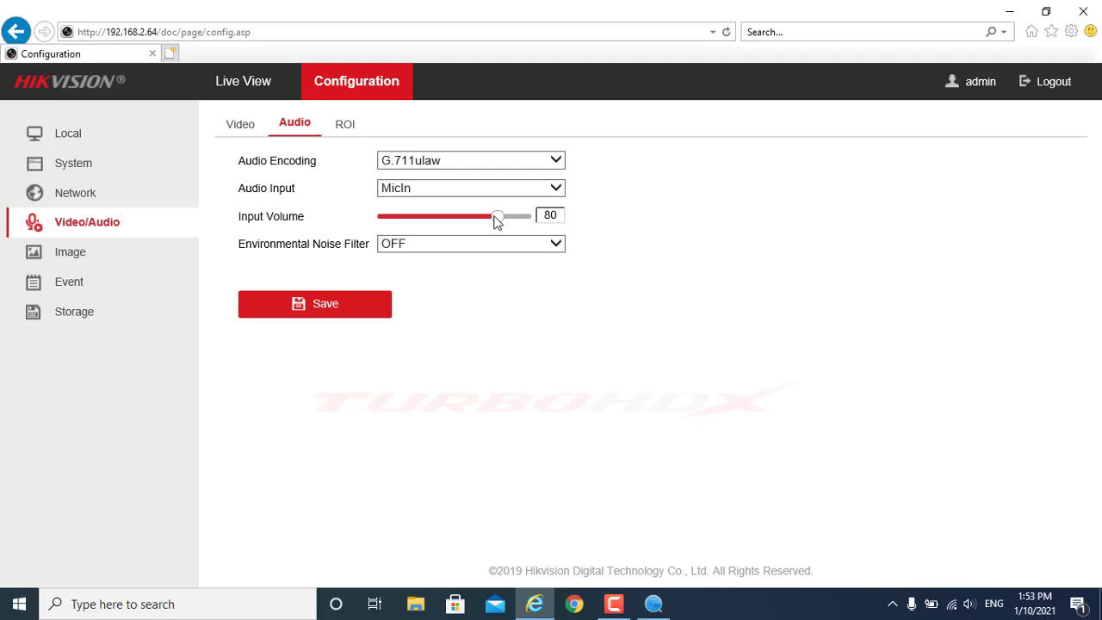
Lower Input Volume to 35, turn Environmental Noise Filter ON, and save the audio settings
{"action": "left_click_drag", "start_coordinate": [502, 221], "coordinate": [425, 222]}
{"action": "left_click_drag", "start_coordinate": [238, 245], "coordinate": [370, 245]}
{"action": "left_click", "coordinate": [411, 247]}
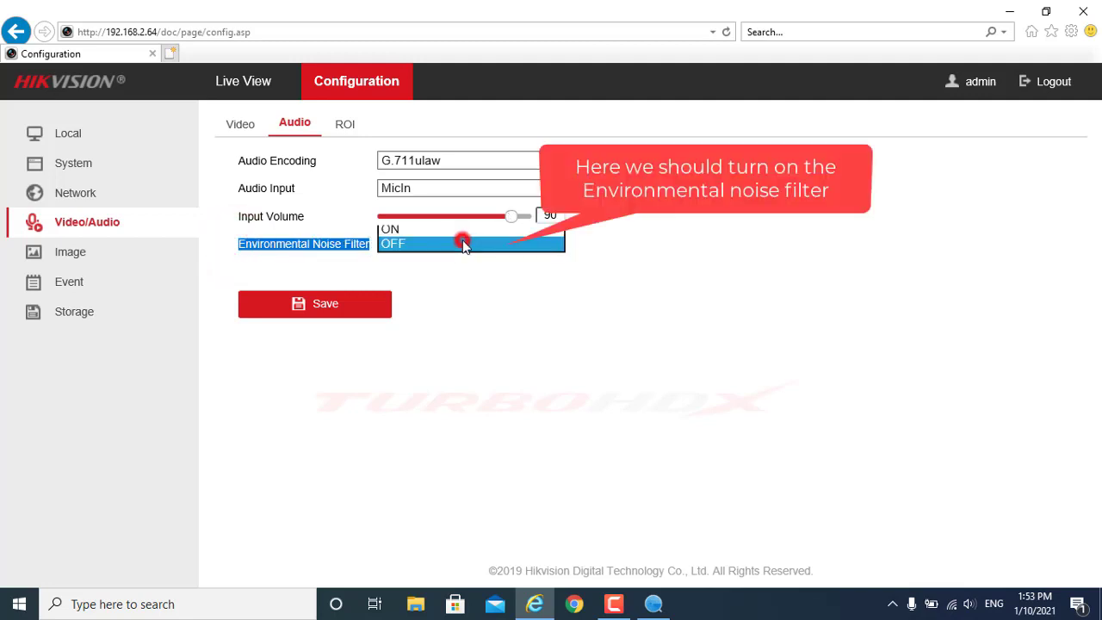
{"action": "left_click", "coordinate": [412, 231]}
{"action": "left_click", "coordinate": [423, 326]}
{"action": "left_click", "coordinate": [342, 312]}
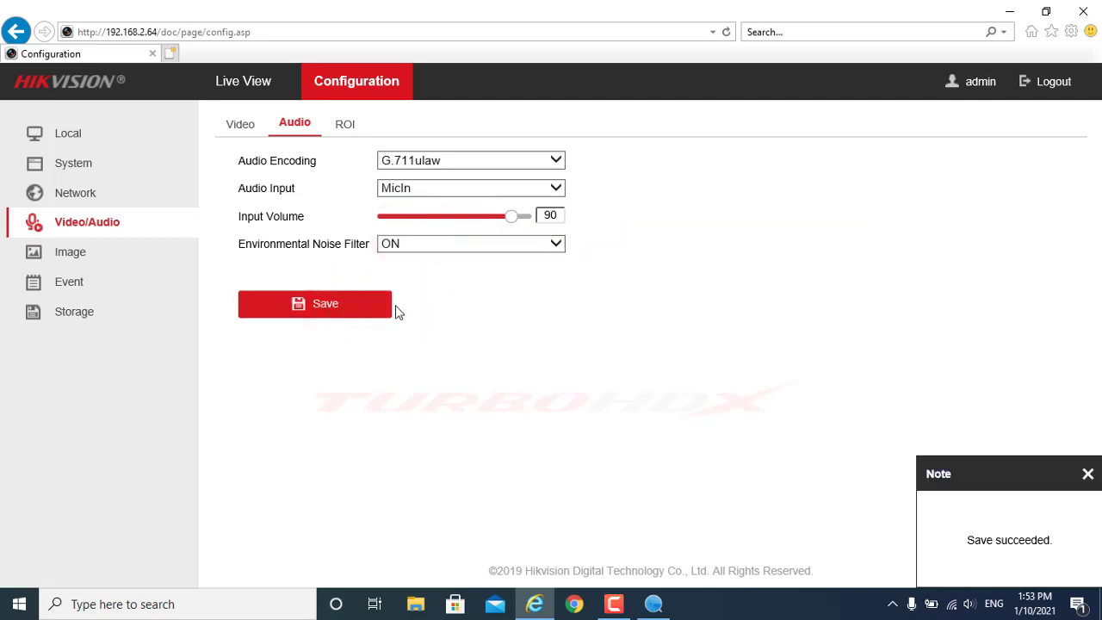
{"action": "left_click", "coordinate": [231, 81]}
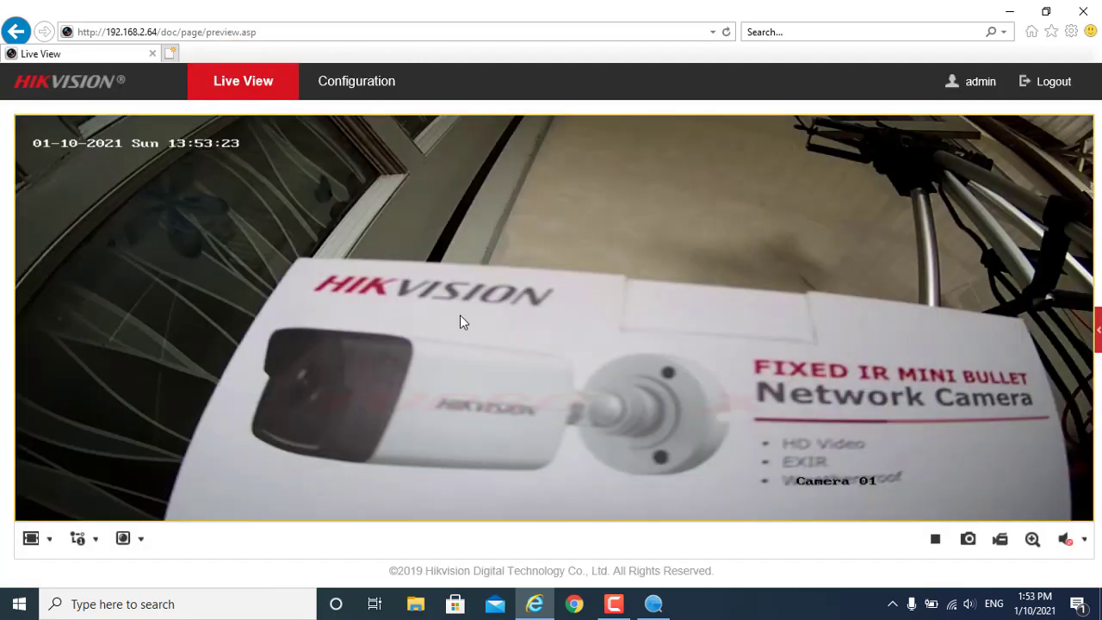
Enable audio on the camera's live feed and adjust the Windows speaker volume
{"action": "left_click", "coordinate": [1064, 541]}
{"action": "left_click", "coordinate": [1053, 566]}
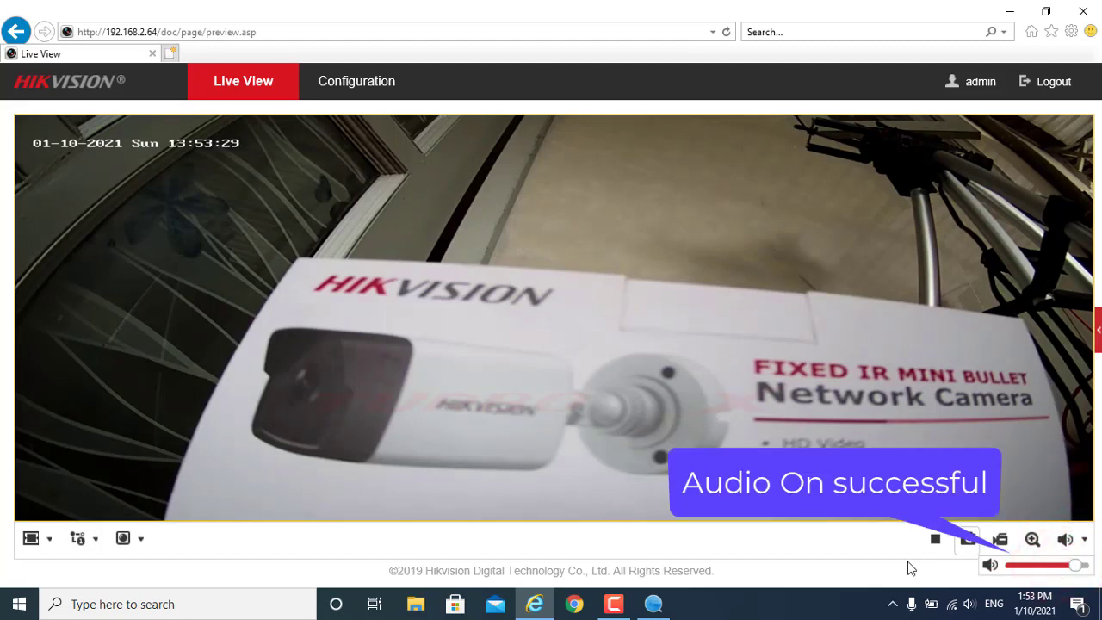
{"action": "left_click", "coordinate": [966, 603]}
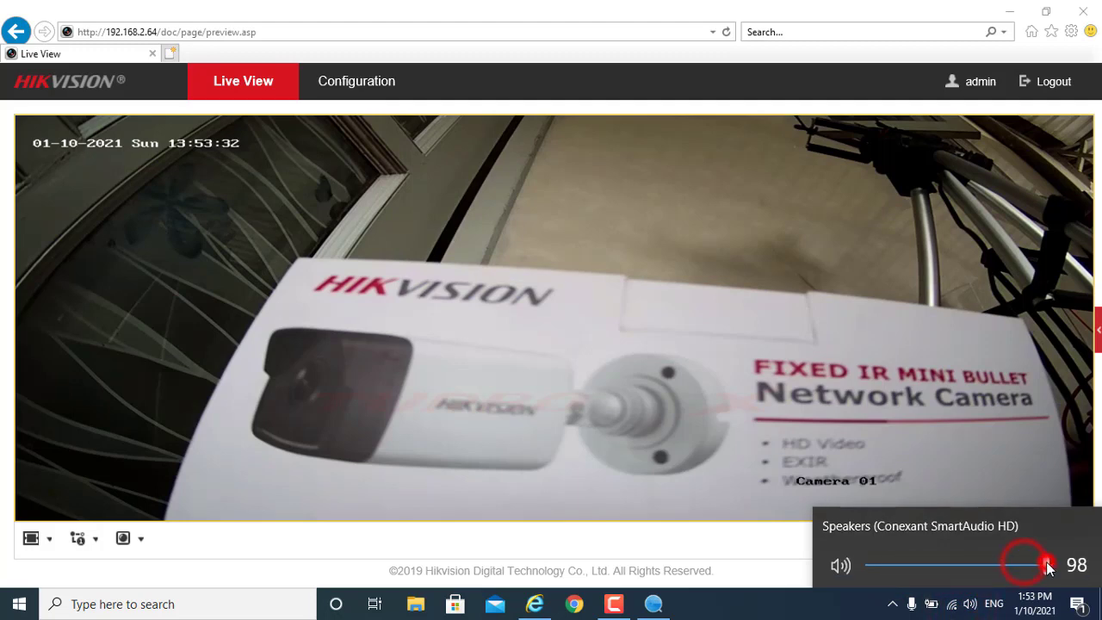
{"action": "left_click", "coordinate": [789, 601]}
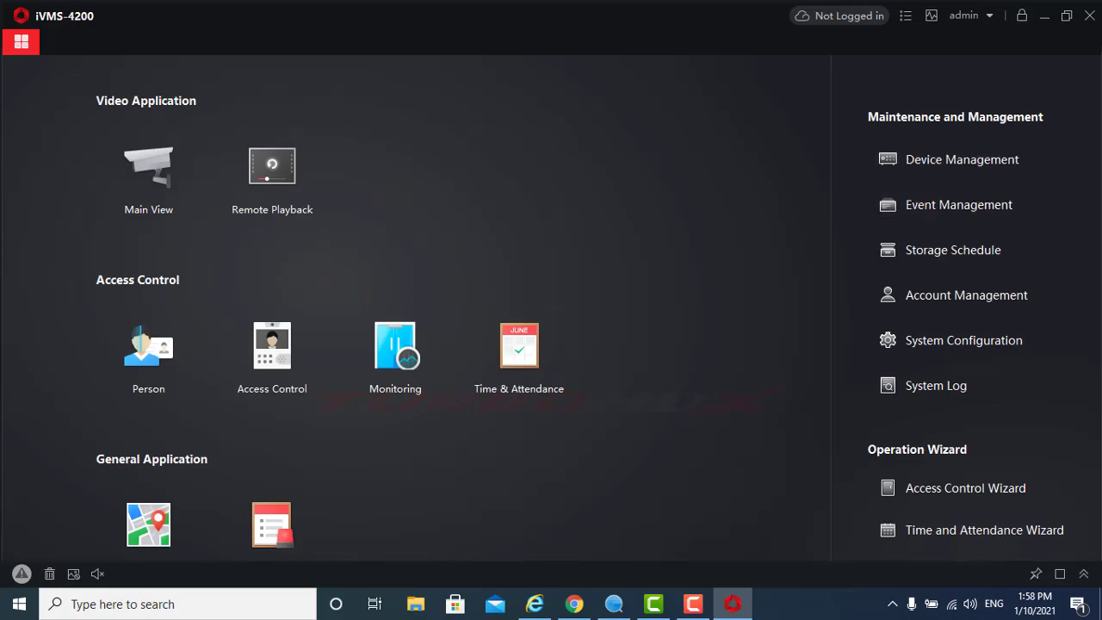
Add online device 192.168.2.64 as 'IP CAMERA' with user name admin and its password
{"action": "left_click", "coordinate": [954, 153]}
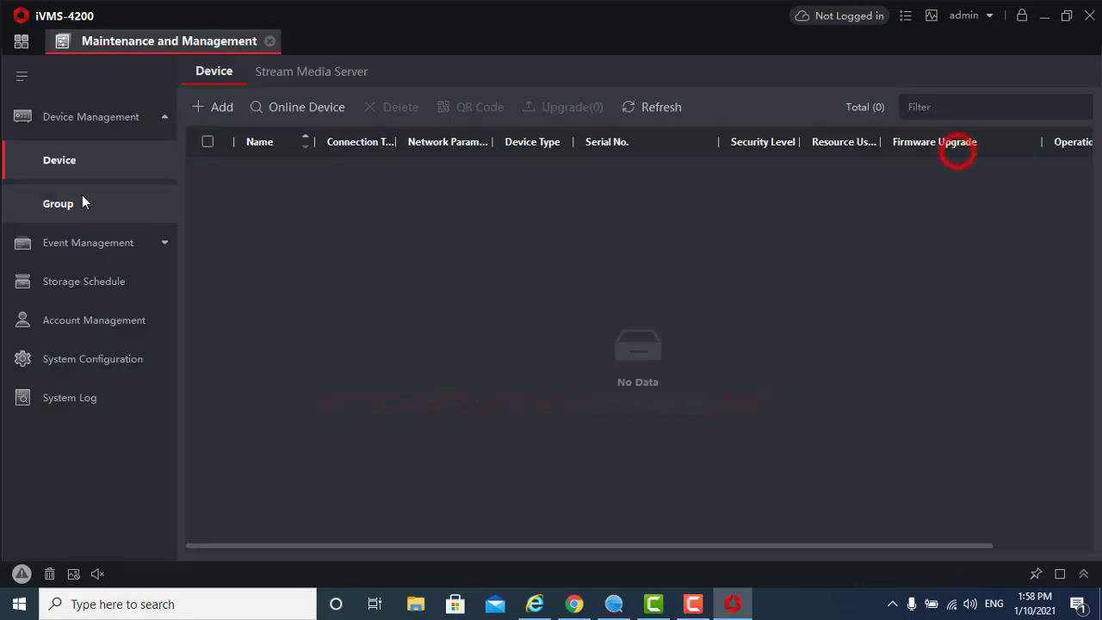
{"action": "left_click", "coordinate": [274, 109]}
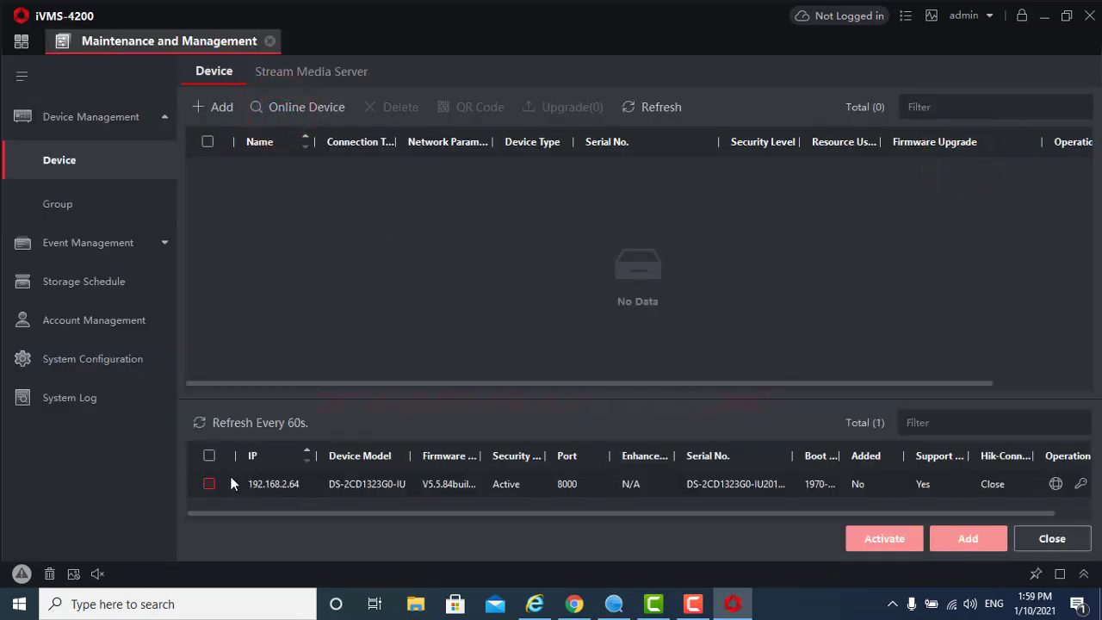
{"action": "left_click", "coordinate": [210, 485]}
{"action": "left_click", "coordinate": [986, 534]}
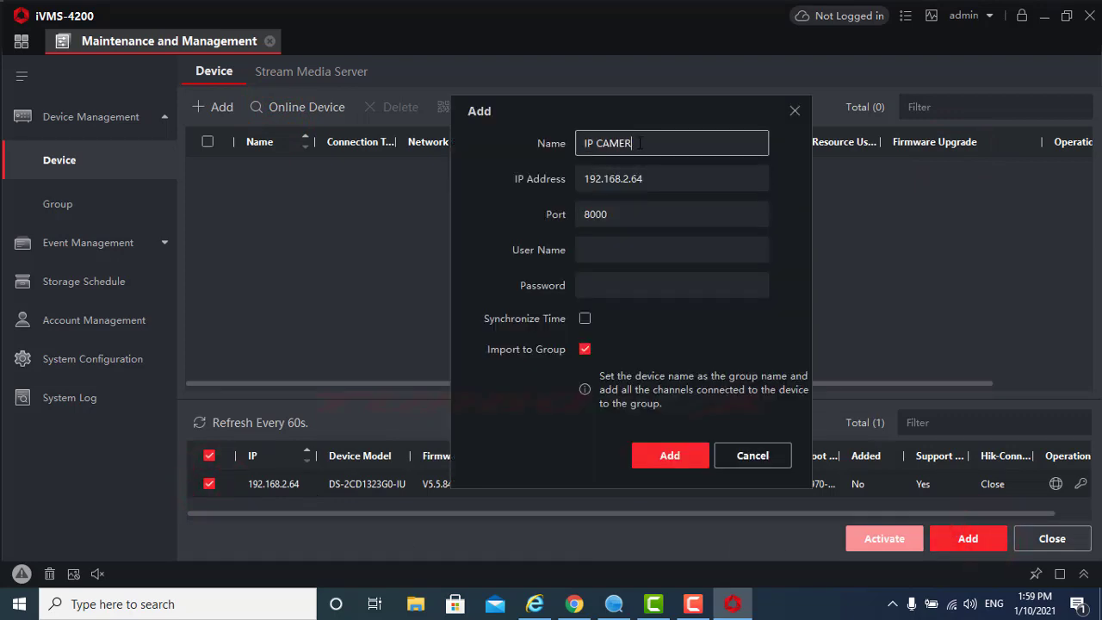
{"action": "left_click", "coordinate": [602, 250]}
{"action": "key", "text": "Tab"}
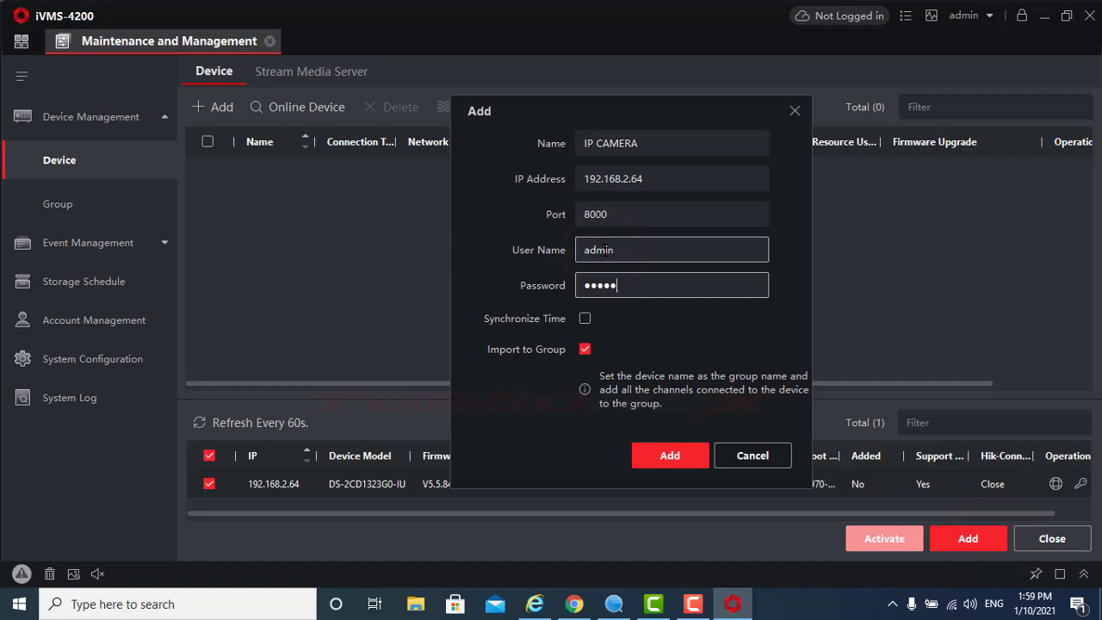
{"action": "left_click", "coordinate": [670, 457]}
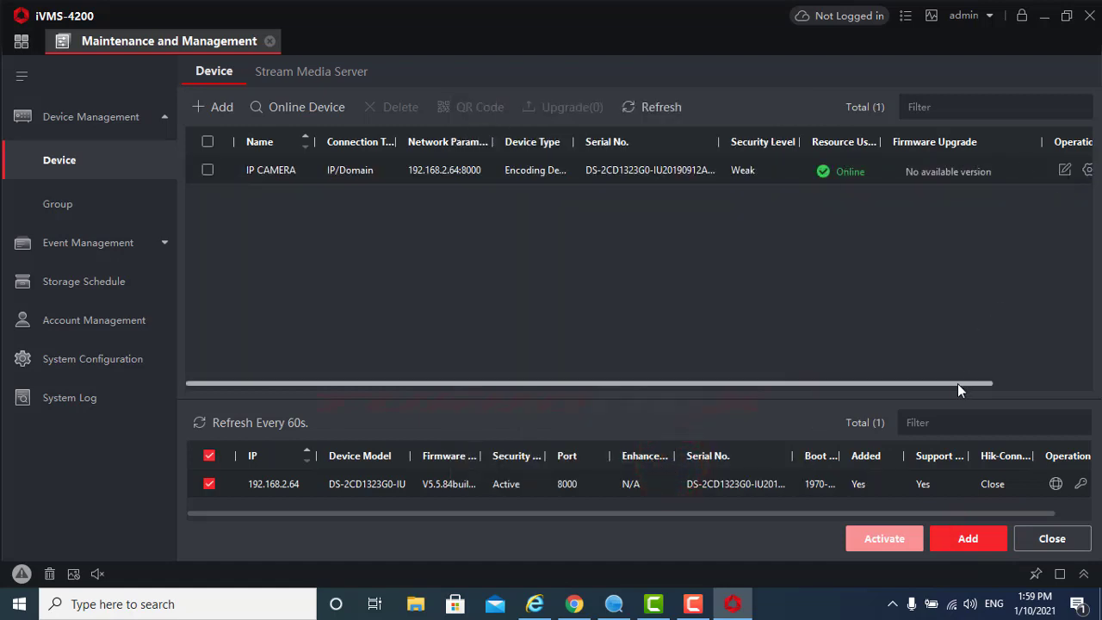
Open the camera's remote configuration at the Video/Audio settings
{"action": "left_click_drag", "start_coordinate": [959, 384], "coordinate": [1052, 385]}
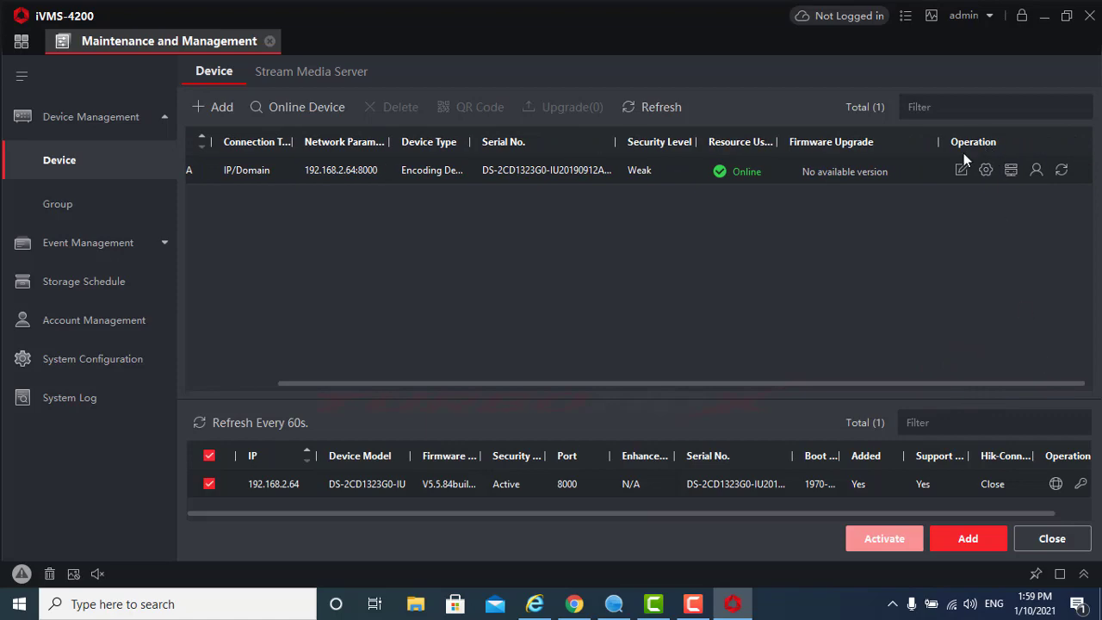
{"action": "left_click", "coordinate": [982, 165]}
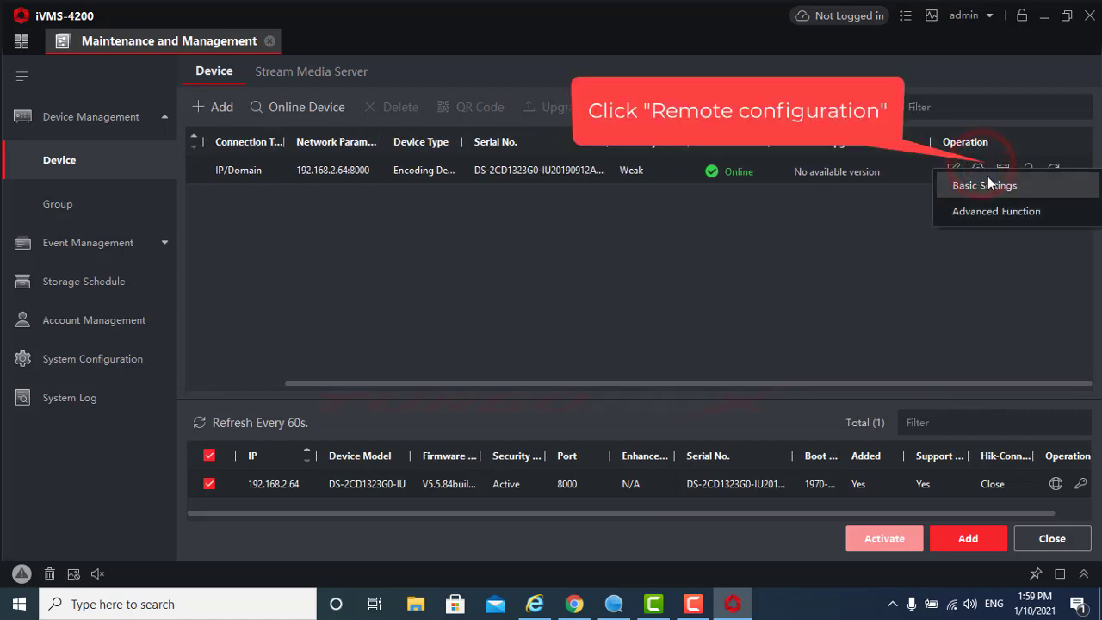
{"action": "left_click", "coordinate": [987, 182]}
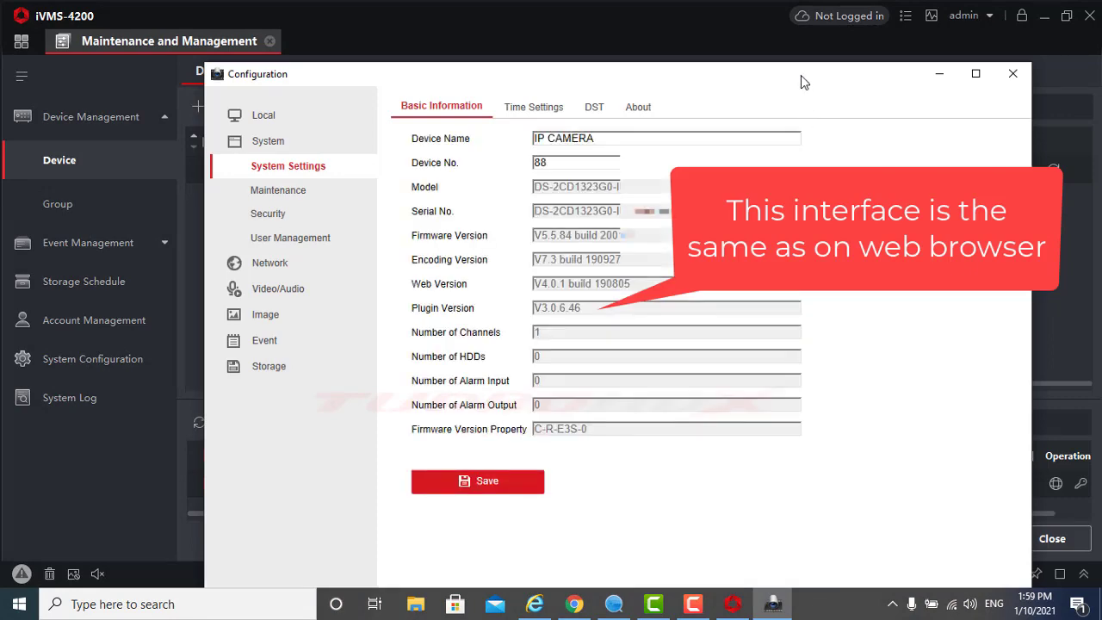
{"action": "left_click_drag", "start_coordinate": [801, 82], "coordinate": [749, 56]}
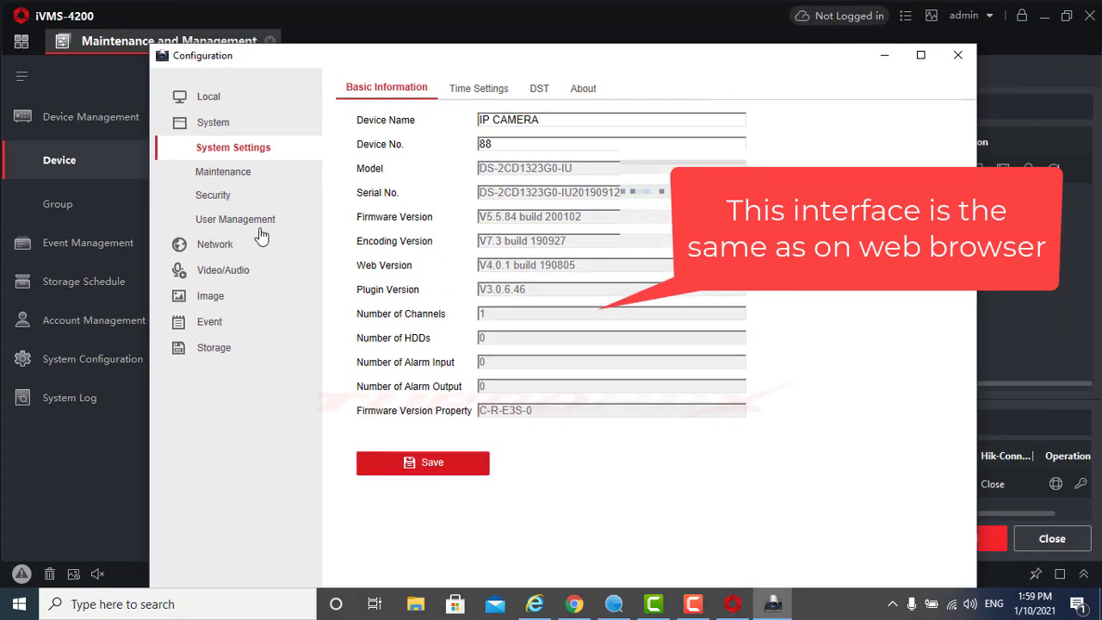
{"action": "left_click", "coordinate": [227, 271]}
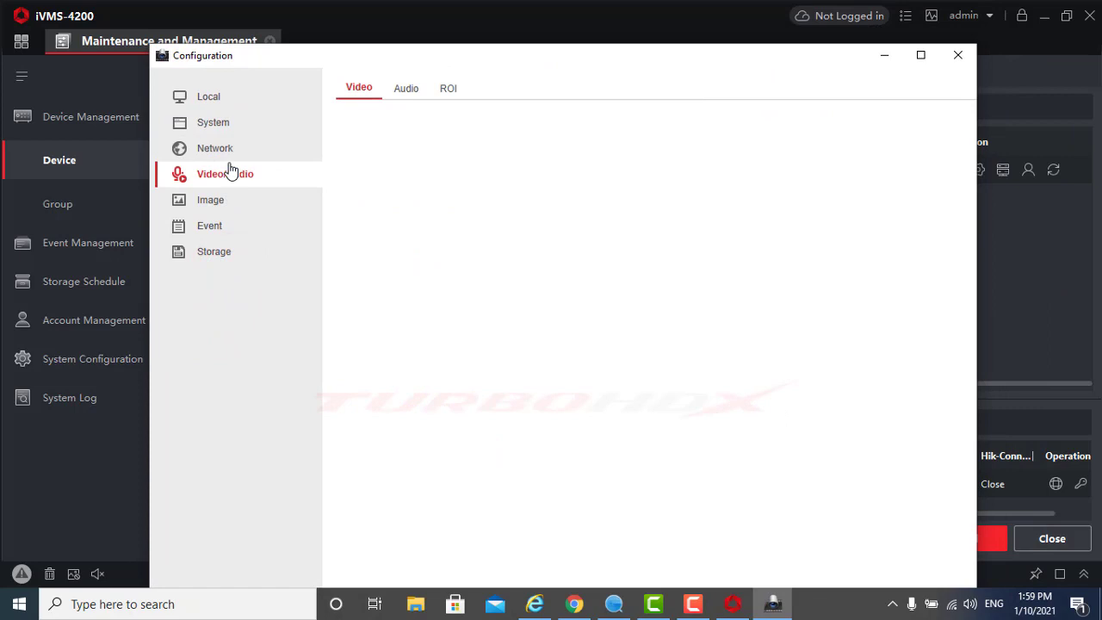
Set the main stream Video Type to Video&Audio and save
{"action": "left_click", "coordinate": [515, 144]}
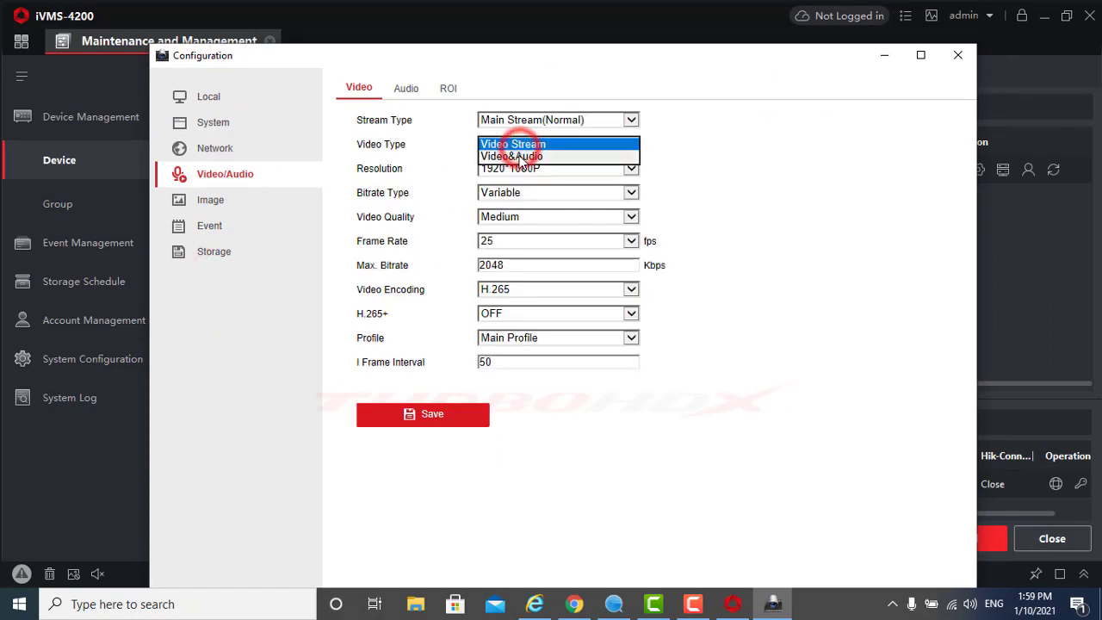
{"action": "left_click", "coordinate": [524, 121]}
{"action": "left_click", "coordinate": [523, 126]}
{"action": "left_click", "coordinate": [526, 120]}
{"action": "left_click", "coordinate": [527, 120]}
{"action": "left_click", "coordinate": [534, 118]}
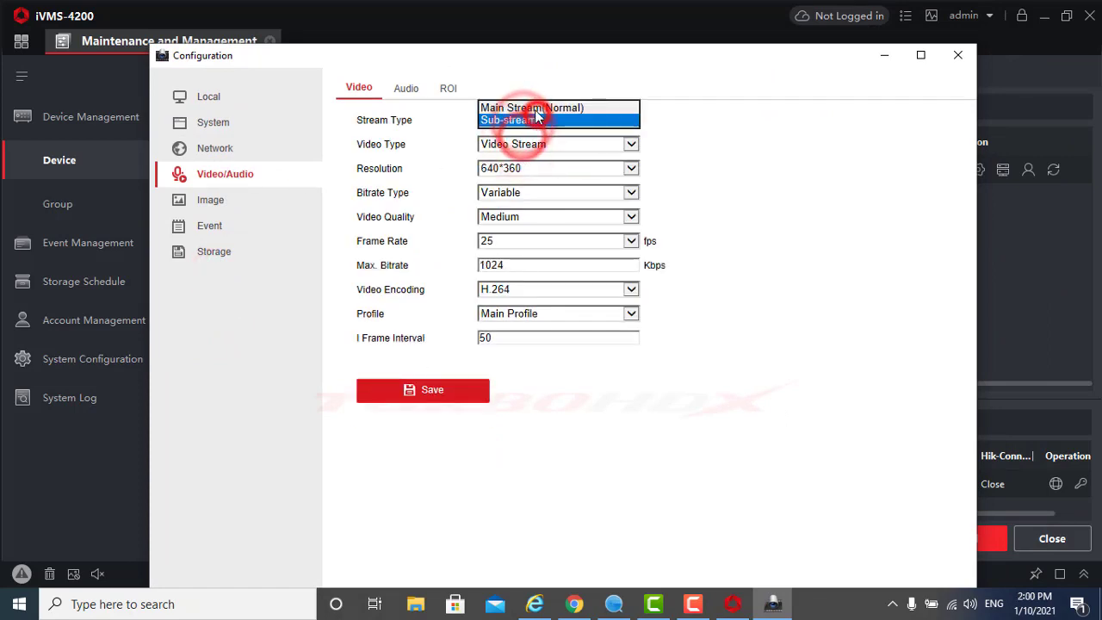
{"action": "left_click", "coordinate": [529, 107]}
{"action": "left_click", "coordinate": [545, 143]}
{"action": "left_click", "coordinate": [529, 147]}
{"action": "left_click", "coordinate": [433, 415]}
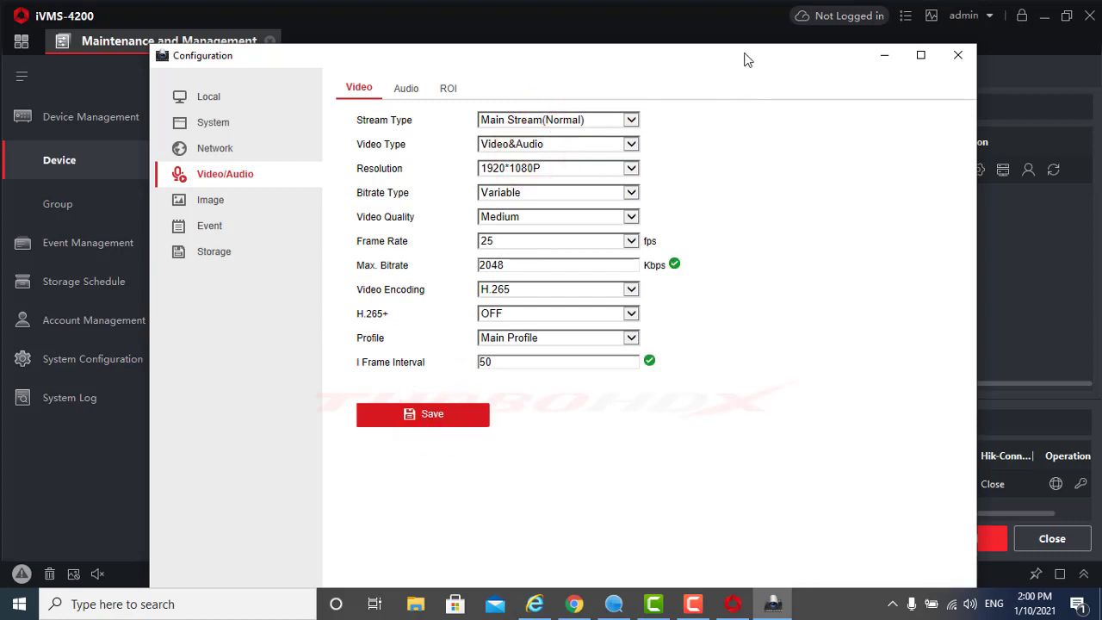
Re-save the main stream as Video&Audio, then set the Sub-stream to Video&Audio and save
{"action": "left_click_drag", "start_coordinate": [746, 54], "coordinate": [733, 7]}
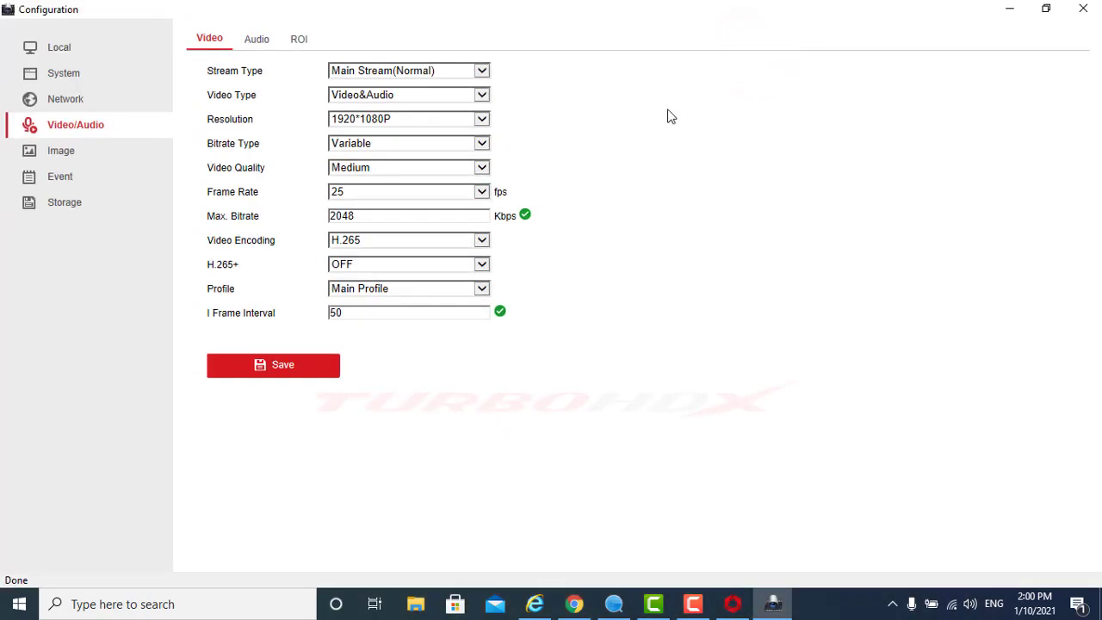
{"action": "left_click", "coordinate": [394, 97]}
{"action": "left_click", "coordinate": [394, 98]}
{"action": "left_click", "coordinate": [290, 370]}
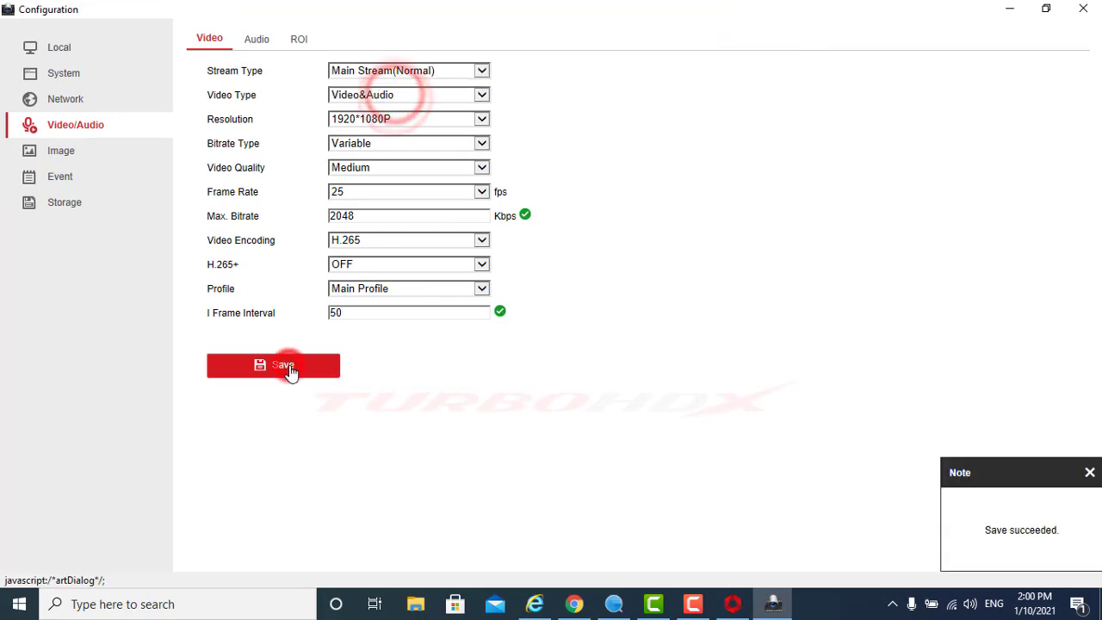
{"action": "left_click", "coordinate": [406, 71]}
{"action": "left_click", "coordinate": [396, 82]}
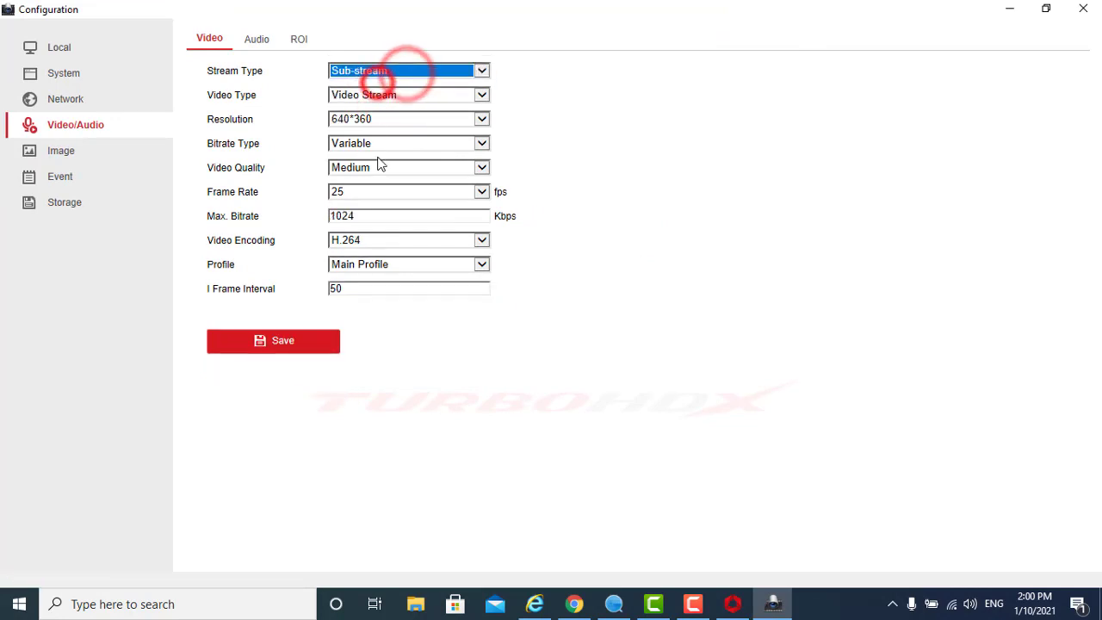
{"action": "left_click", "coordinate": [400, 93]}
{"action": "left_click", "coordinate": [379, 109]}
{"action": "left_click", "coordinate": [293, 344]}
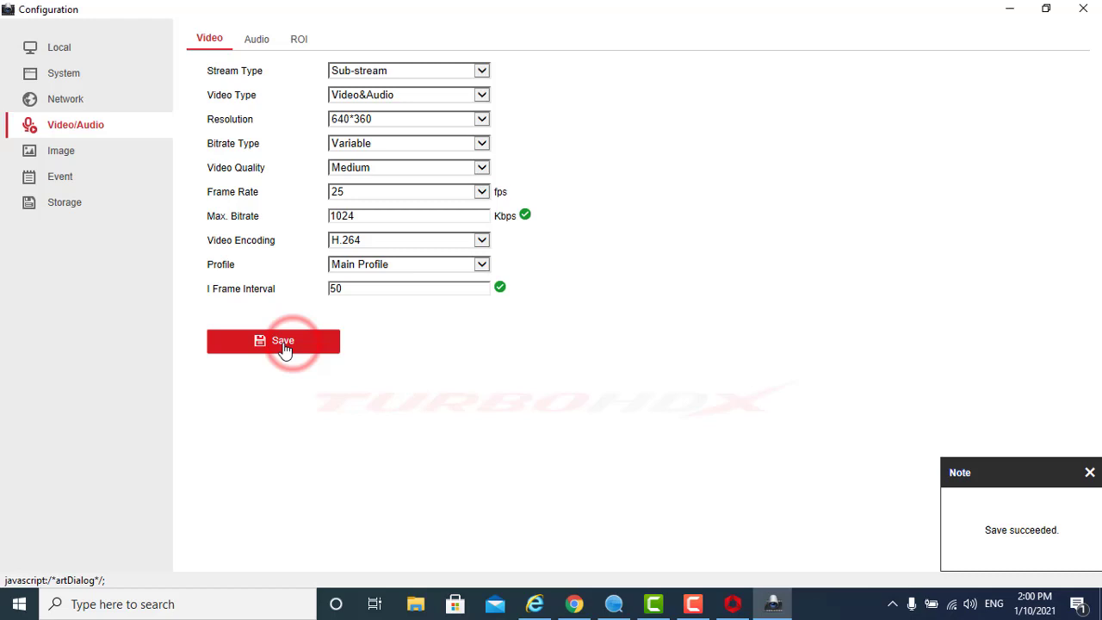
In the camera's Audio tab, keep G.711ulaw, set Input Volume 88, noise filter ON, and save
{"action": "left_click", "coordinate": [255, 41]}
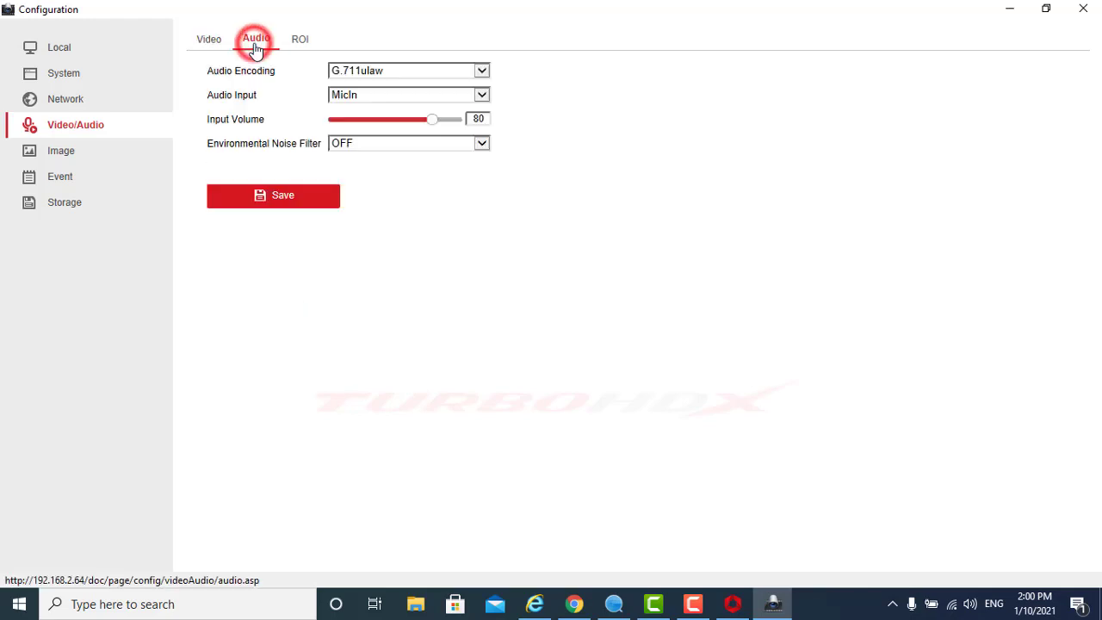
{"action": "left_click", "coordinate": [405, 71]}
{"action": "left_click", "coordinate": [406, 72]}
{"action": "left_click", "coordinate": [398, 94]}
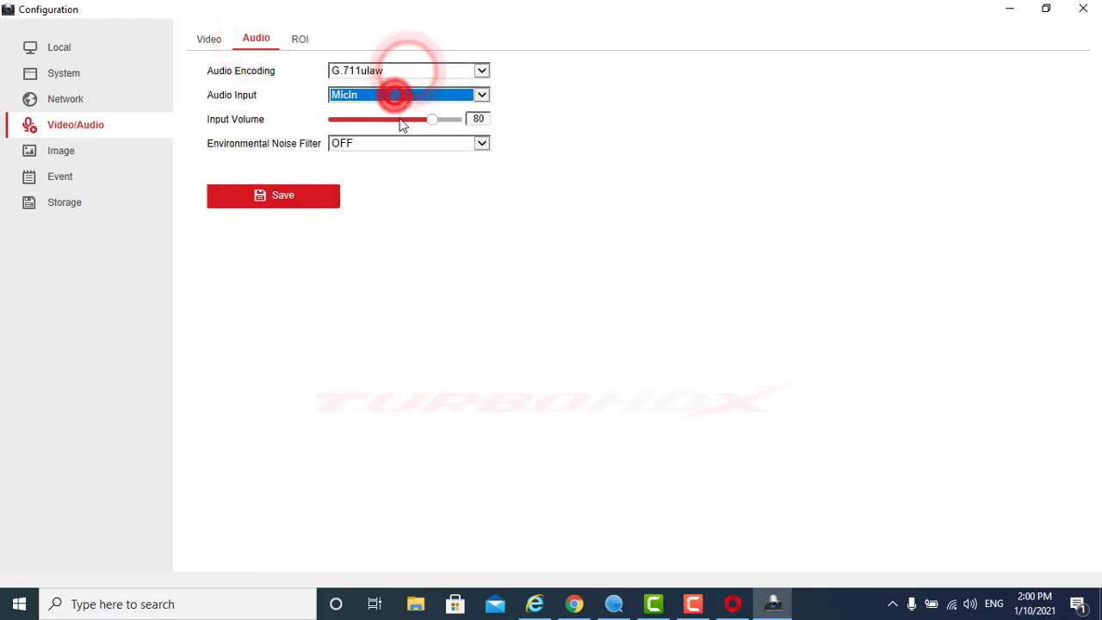
{"action": "left_click", "coordinate": [398, 119]}
{"action": "left_click", "coordinate": [442, 118]}
{"action": "left_click", "coordinate": [396, 143]}
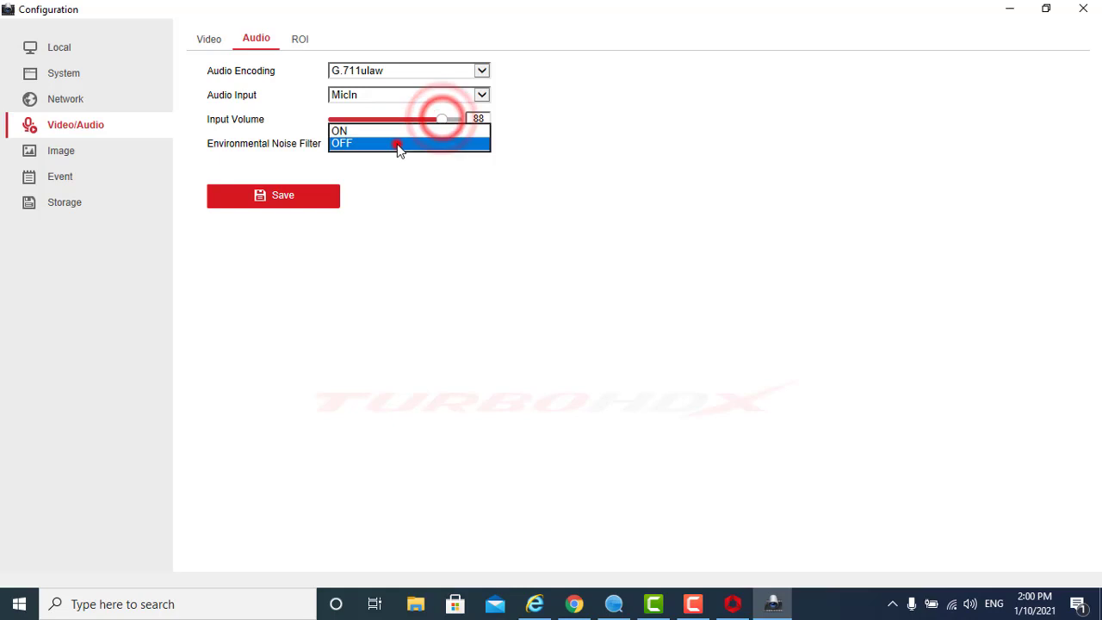
{"action": "left_click", "coordinate": [338, 128]}
{"action": "left_click", "coordinate": [407, 274]}
{"action": "left_click", "coordinate": [279, 203]}
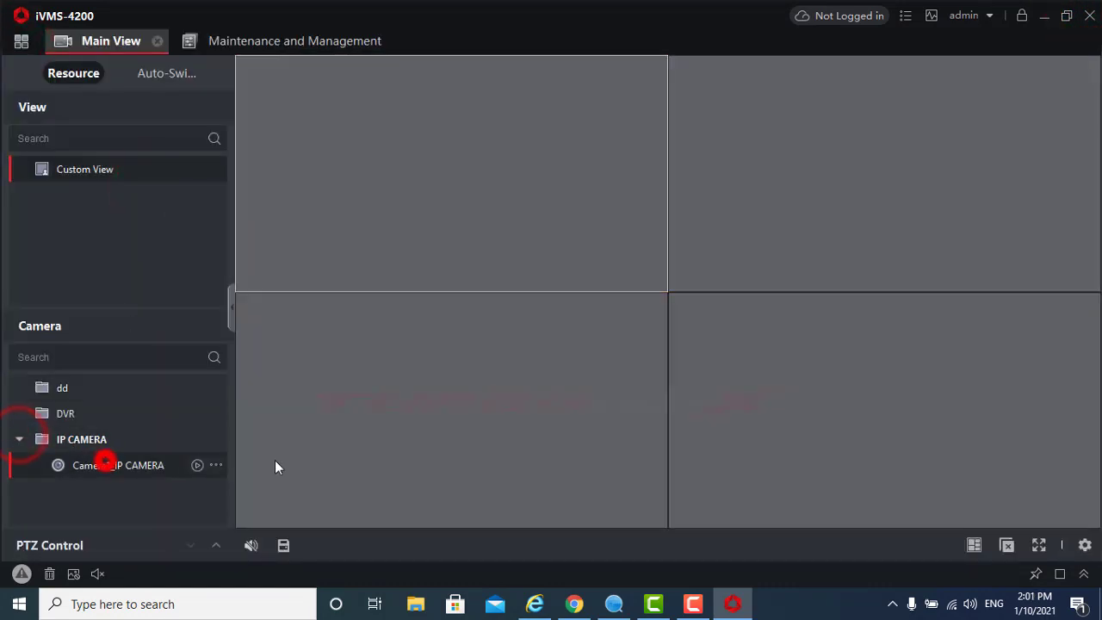
Switch live view to a 1-window layout and turn Audio On for Camera1 from the context menu
{"action": "left_click", "coordinate": [974, 545]}
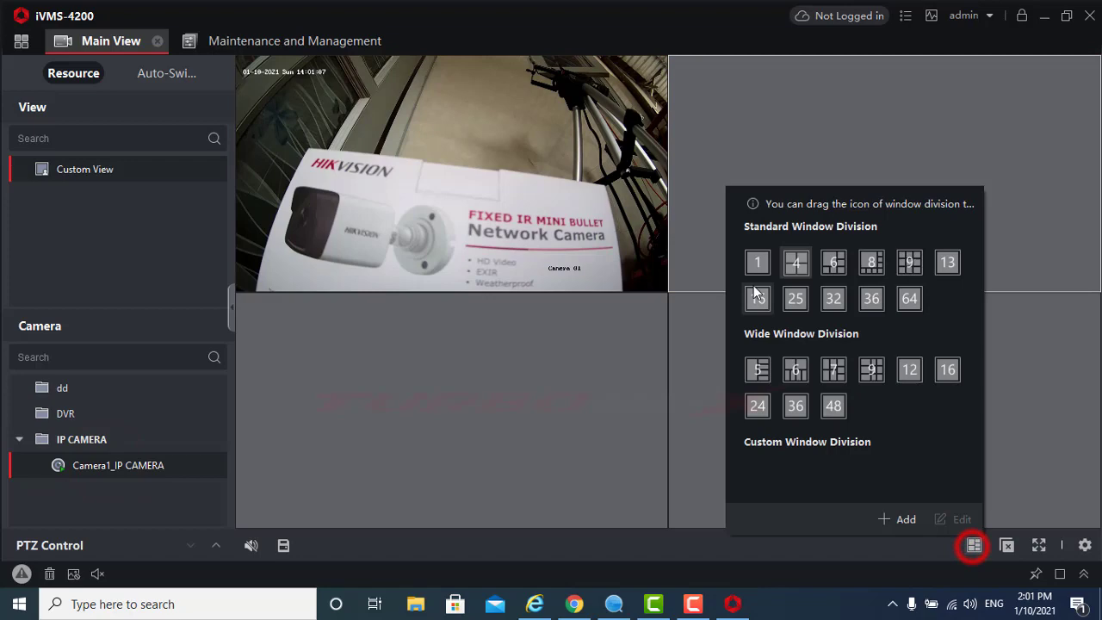
{"action": "left_click", "coordinate": [756, 263]}
{"action": "right_click", "coordinate": [703, 239]}
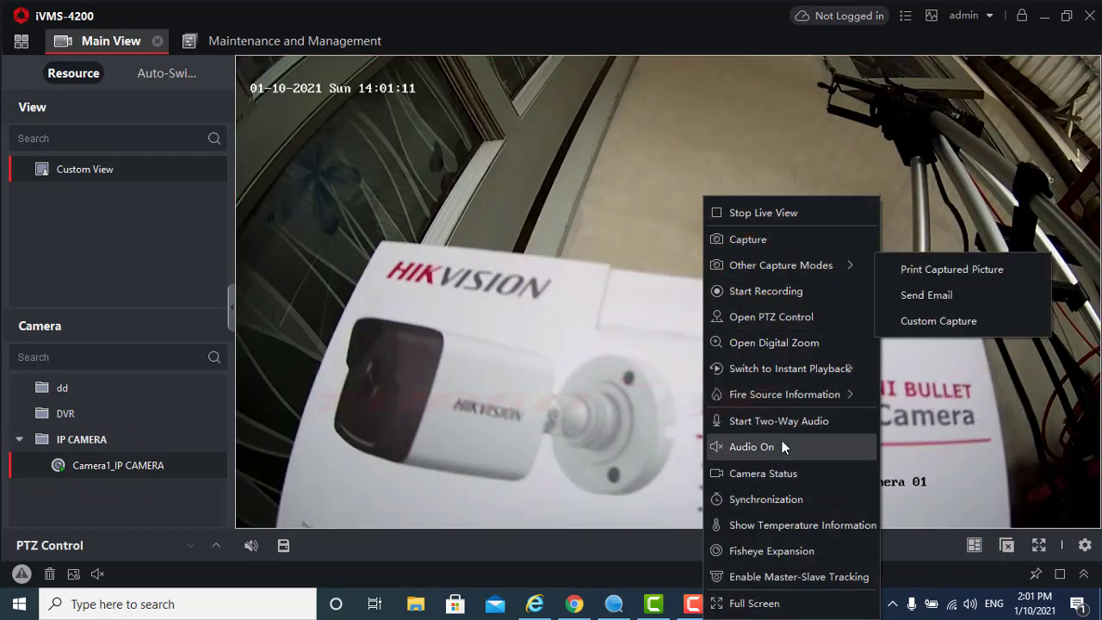
{"action": "left_click", "coordinate": [758, 445]}
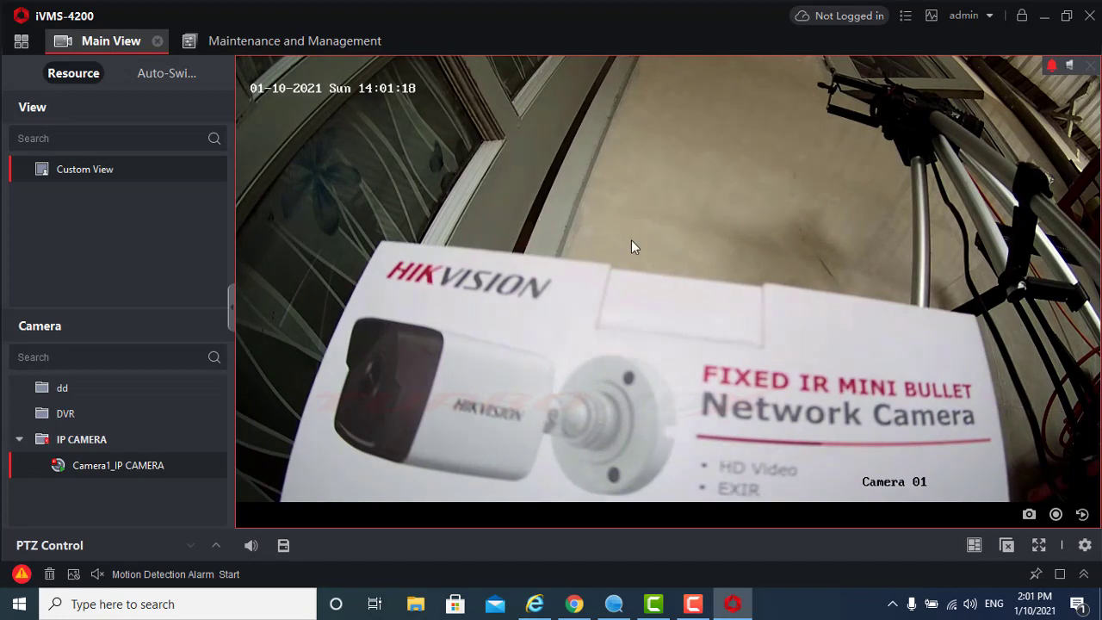
{"action": "right_click", "coordinate": [632, 243]}
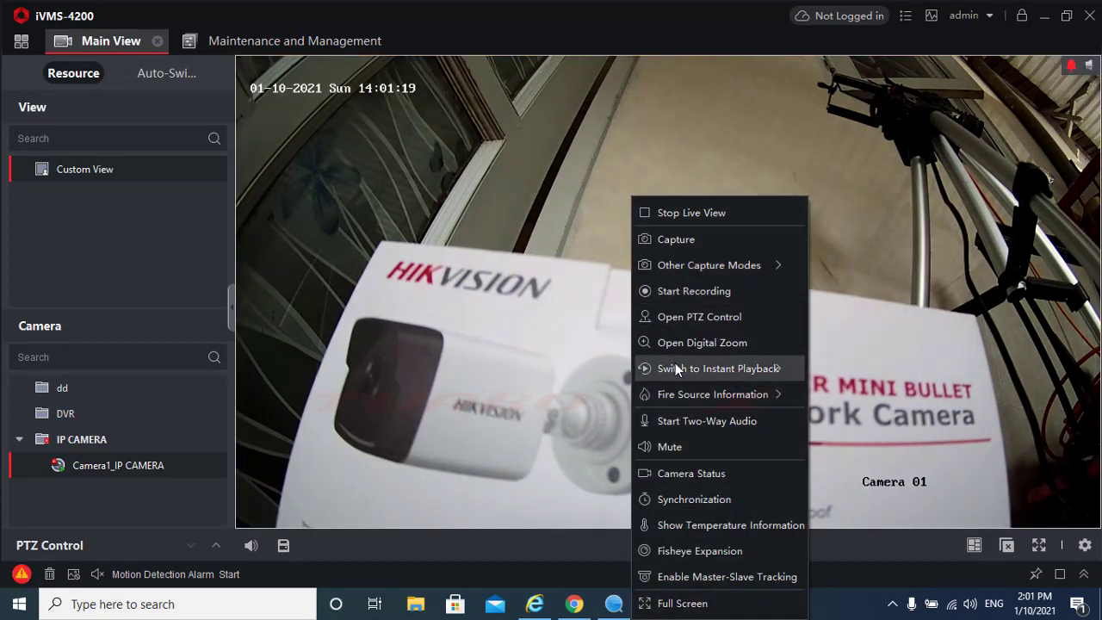
{"action": "left_click", "coordinate": [688, 441]}
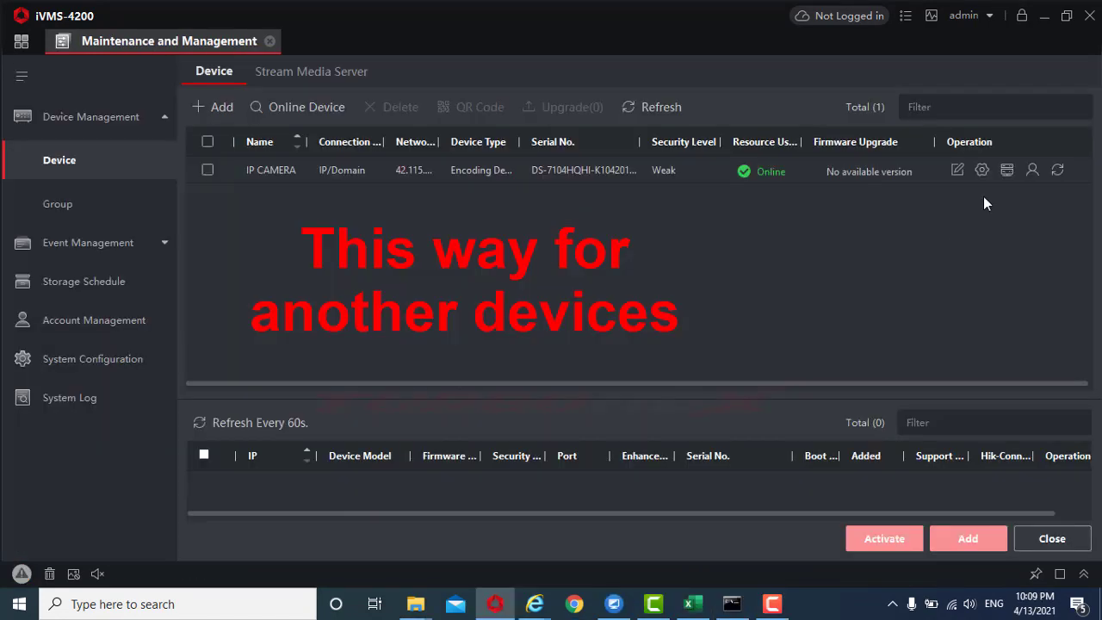
Open the recorder's remote configuration and show Camera1's Video & Audio settings under Image
{"action": "left_click", "coordinate": [982, 171]}
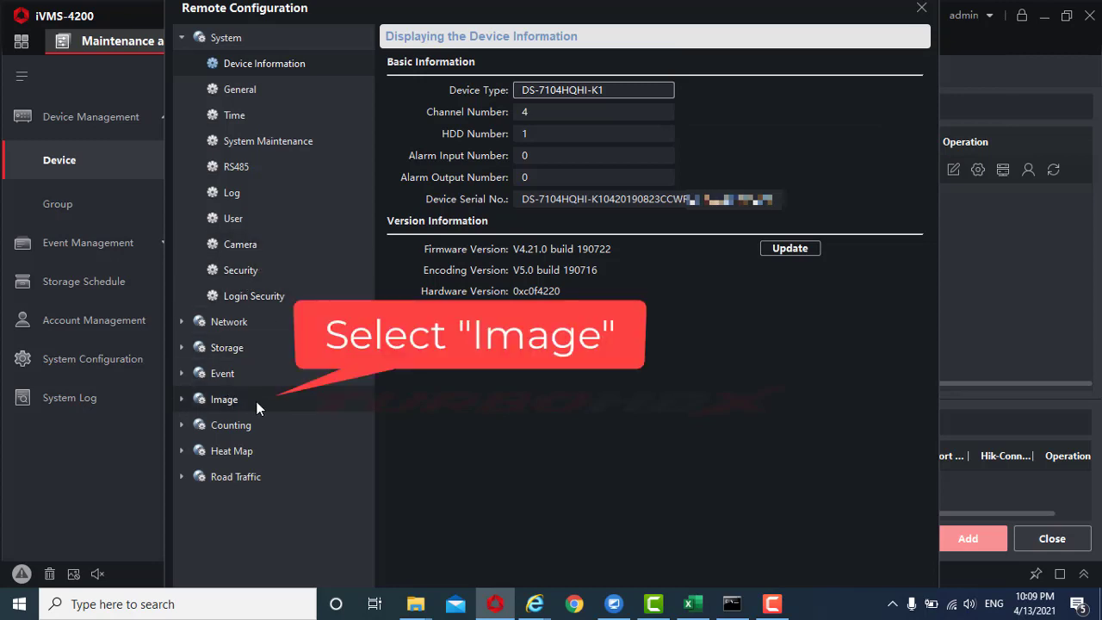
{"action": "left_click", "coordinate": [228, 399]}
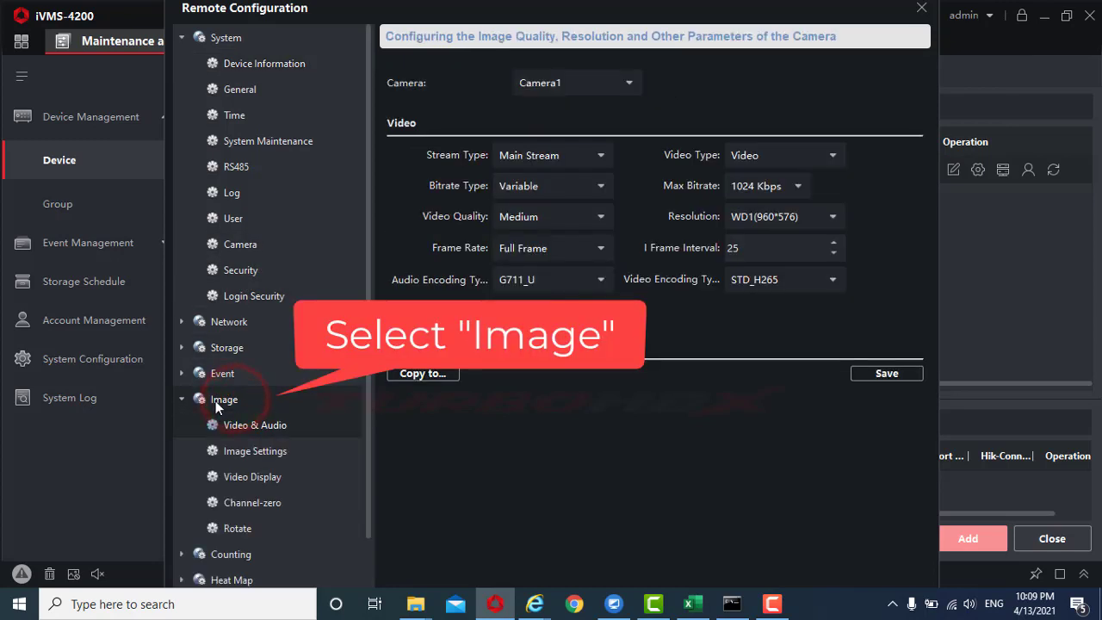
{"action": "left_click", "coordinate": [181, 38]}
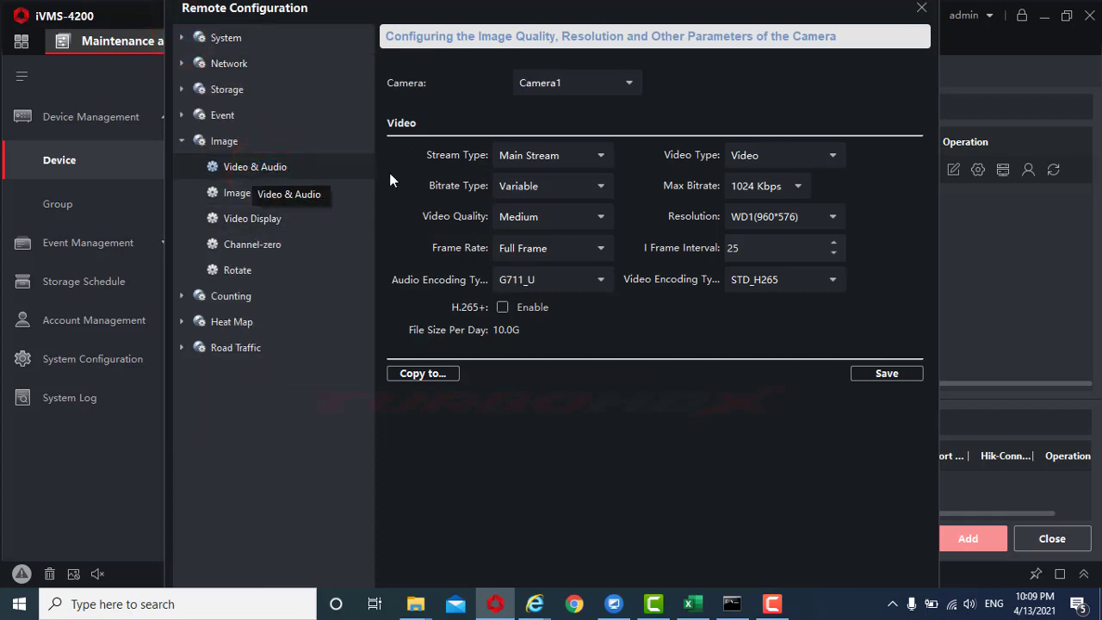
Set Camera1's Main Stream video type to Video & Audio and save it
{"action": "left_click", "coordinate": [580, 157]}
{"action": "left_click", "coordinate": [556, 181]}
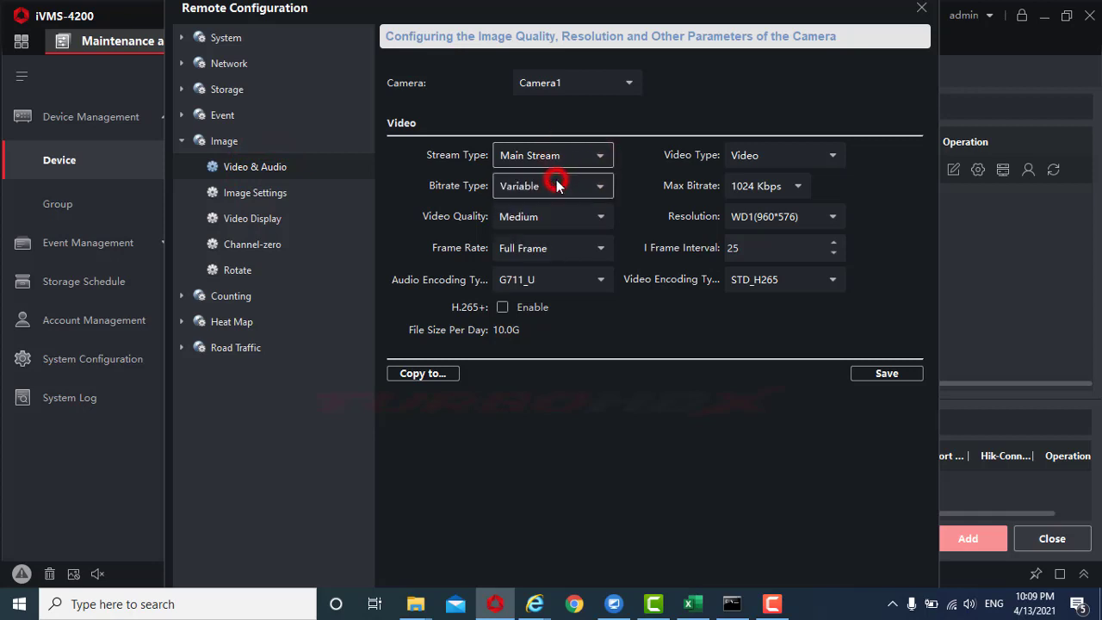
{"action": "left_click", "coordinate": [771, 157]}
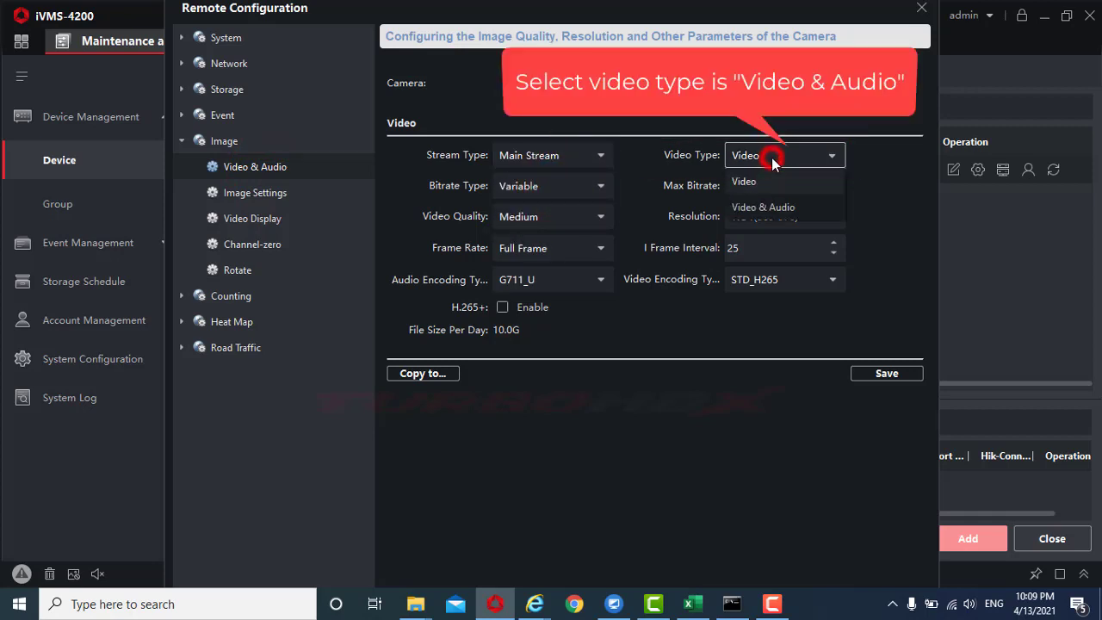
{"action": "left_click", "coordinate": [754, 206]}
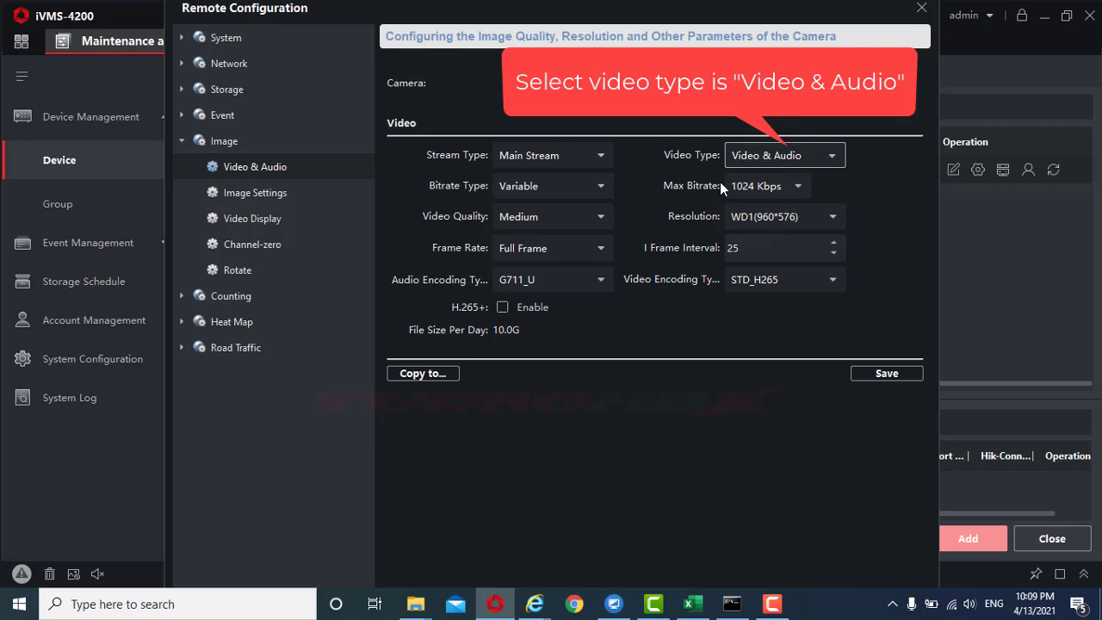
{"action": "left_click", "coordinate": [868, 374]}
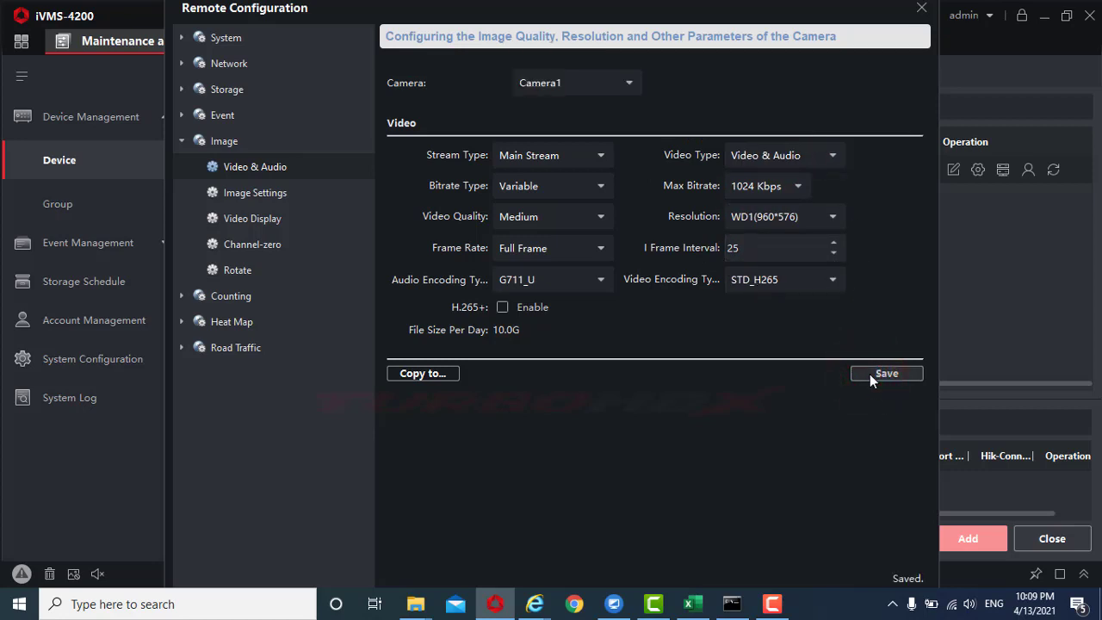
Set the Sub Stream video type to Video & Audio and save it
{"action": "left_click", "coordinate": [567, 160]}
{"action": "left_click", "coordinate": [536, 207]}
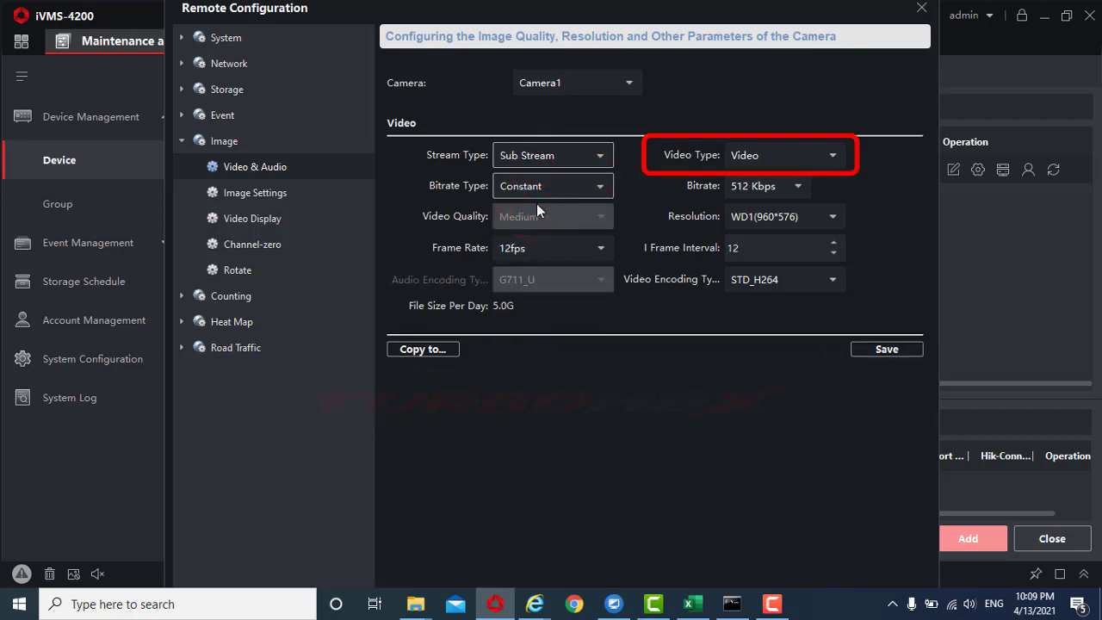
{"action": "left_click", "coordinate": [792, 153]}
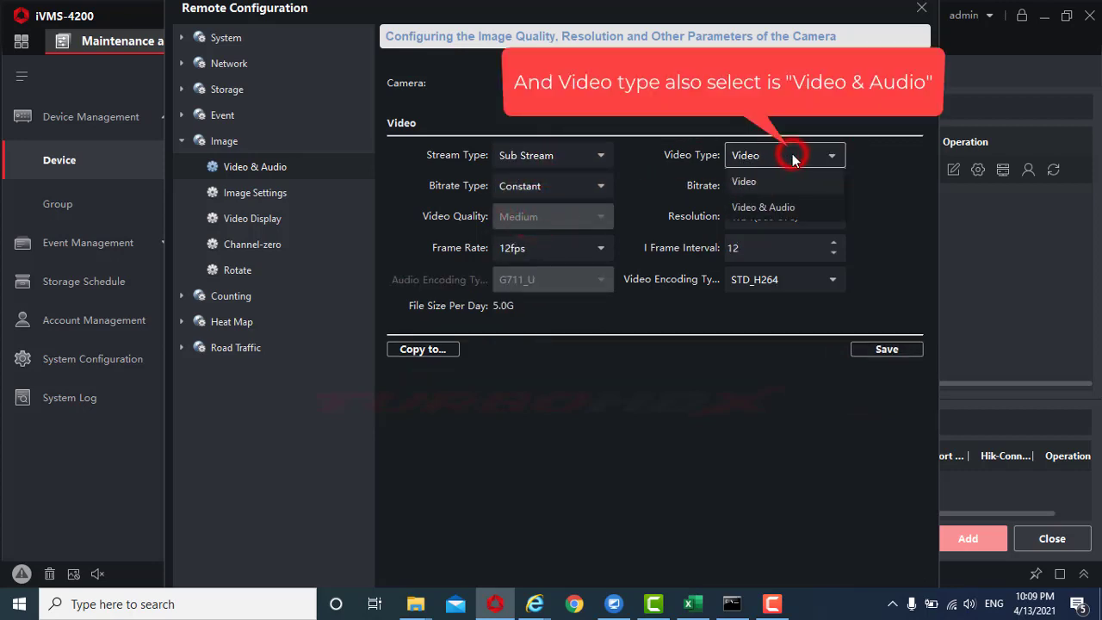
{"action": "left_click", "coordinate": [765, 207]}
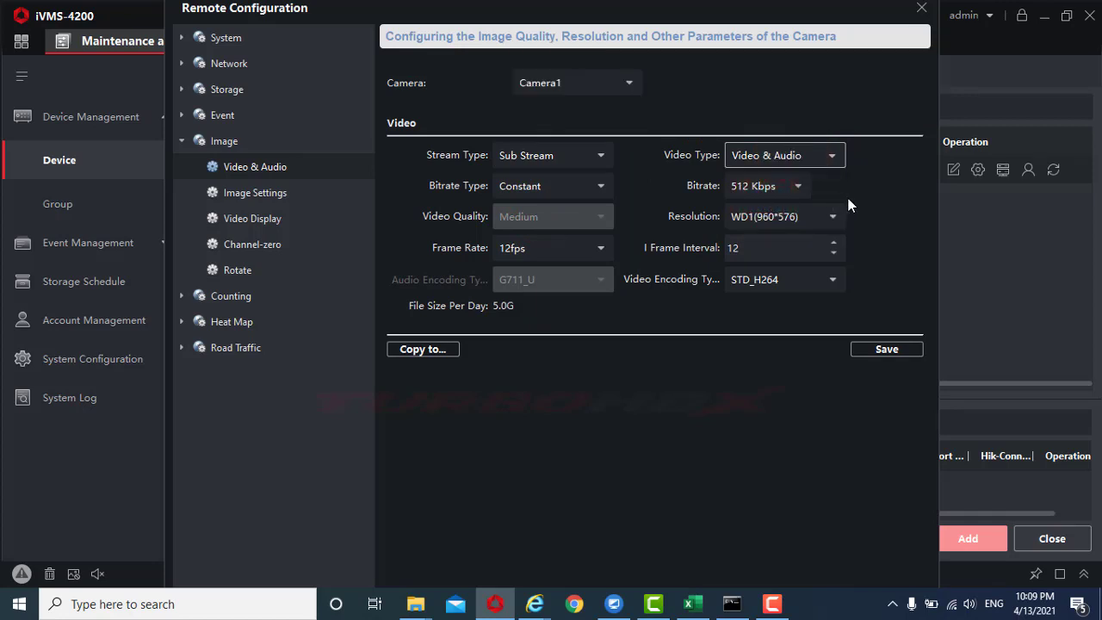
{"action": "left_click", "coordinate": [887, 350]}
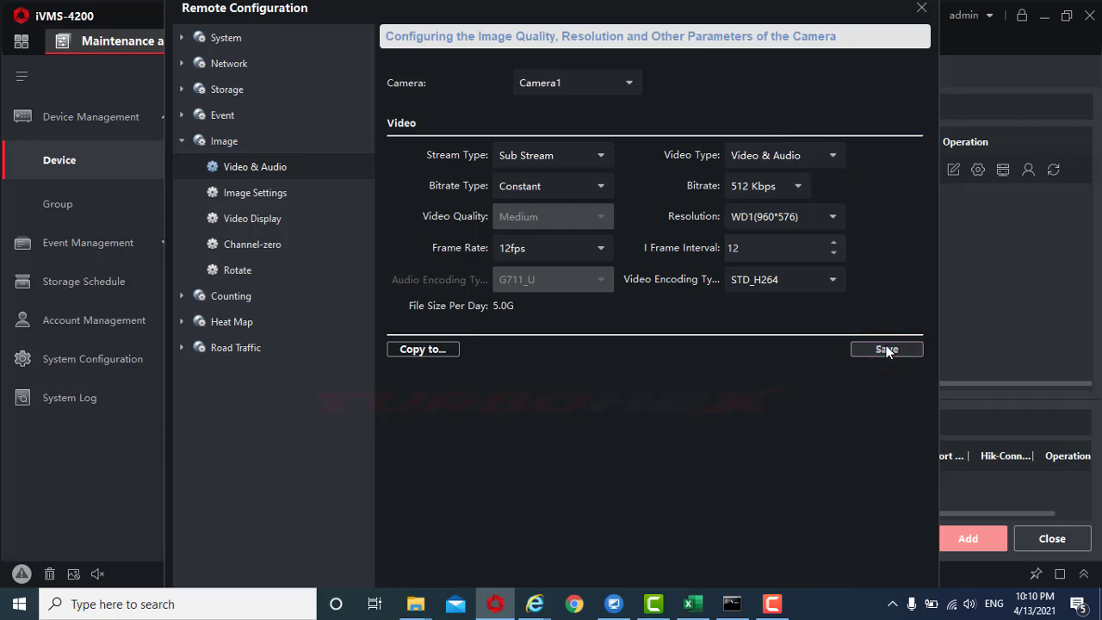